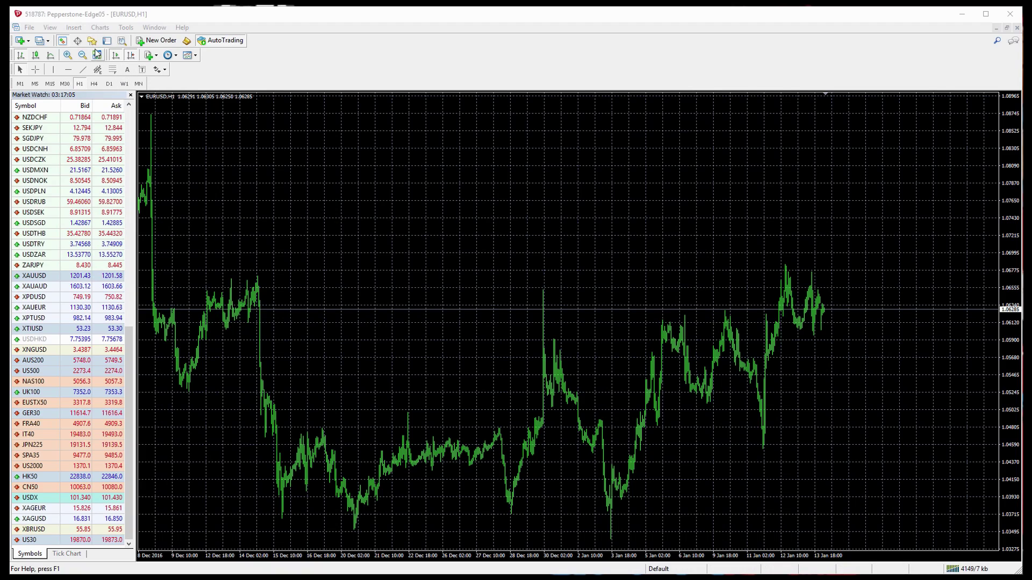
# Step: Open the Strategy Tester and choose Pepperstone - Trading Simulator.ex4 on USDJPY at the H1 period
pyautogui.click(50, 28)
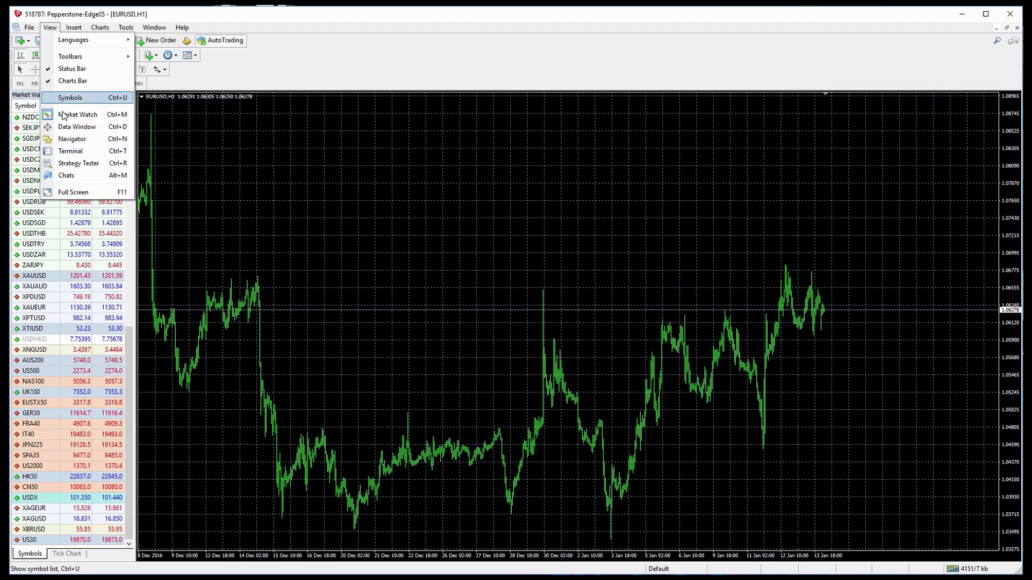
pyautogui.click(77, 163)
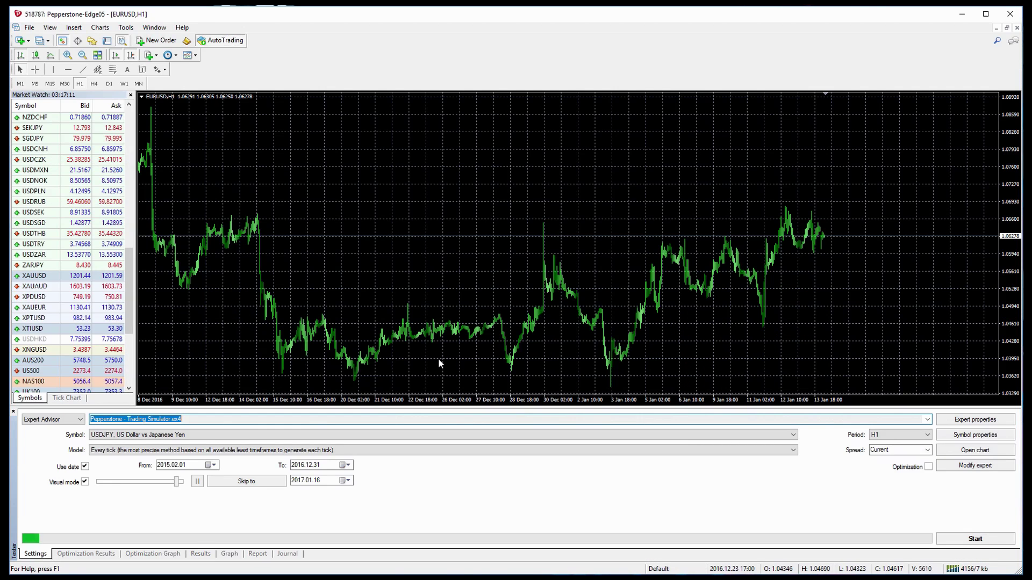
pyautogui.click(927, 420)
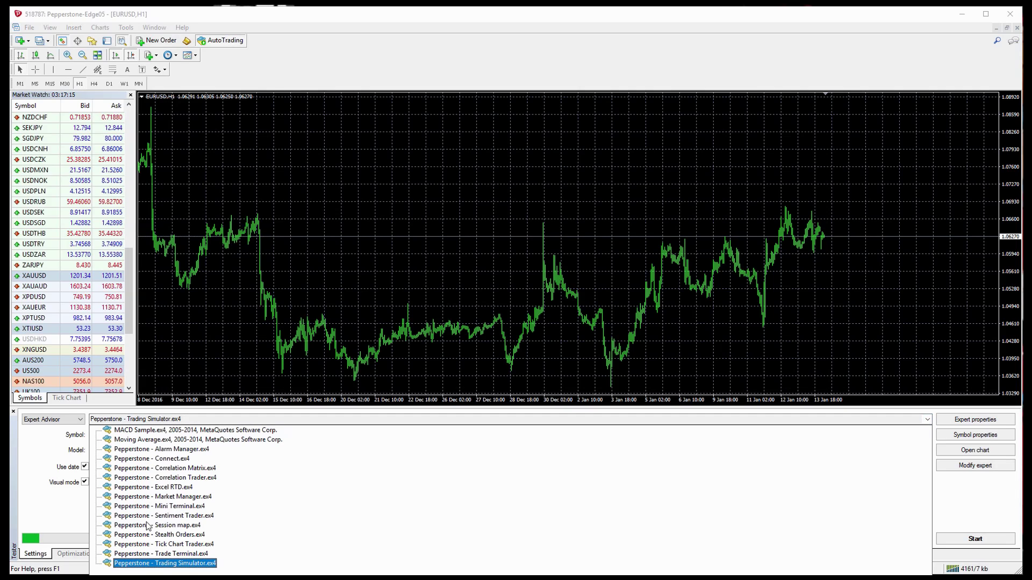
pyautogui.click(172, 564)
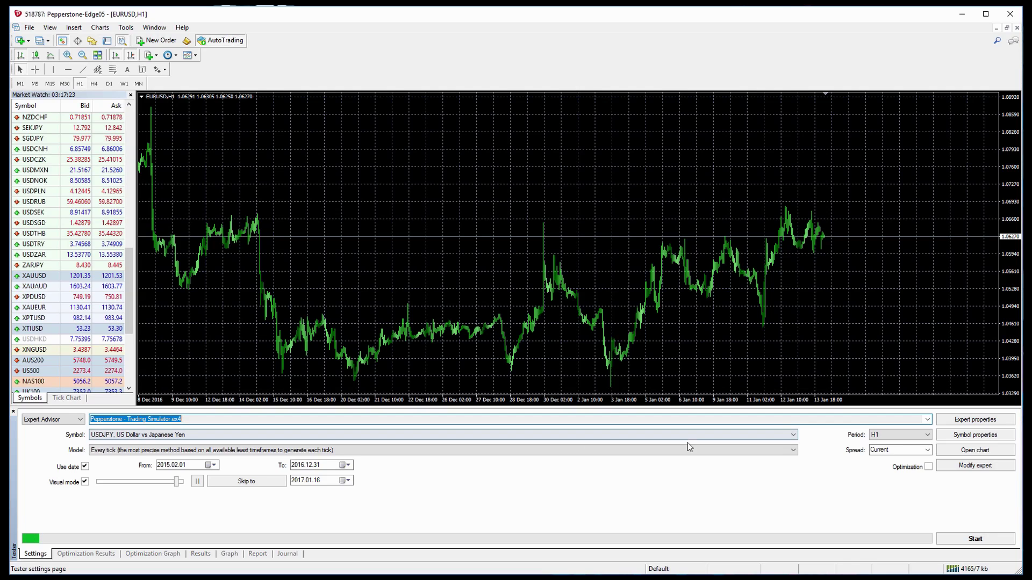
pyautogui.click(792, 435)
pyautogui.click(791, 440)
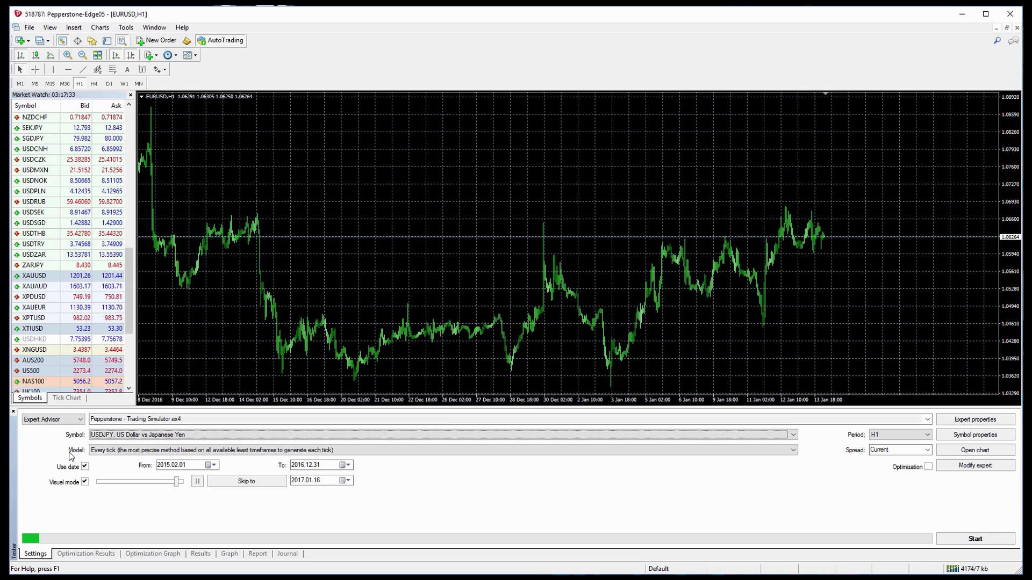
pyautogui.click(885, 438)
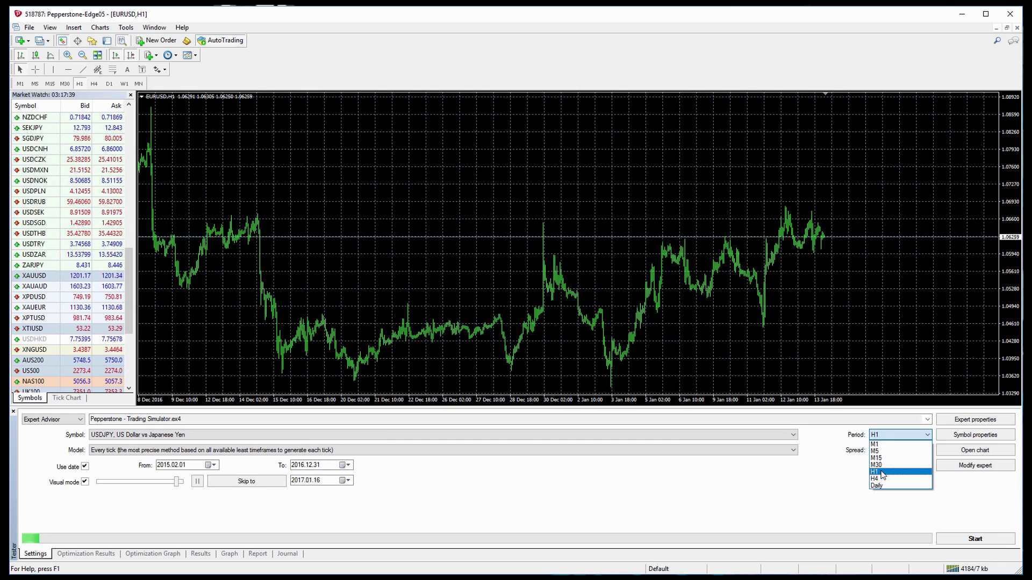
pyautogui.click(881, 472)
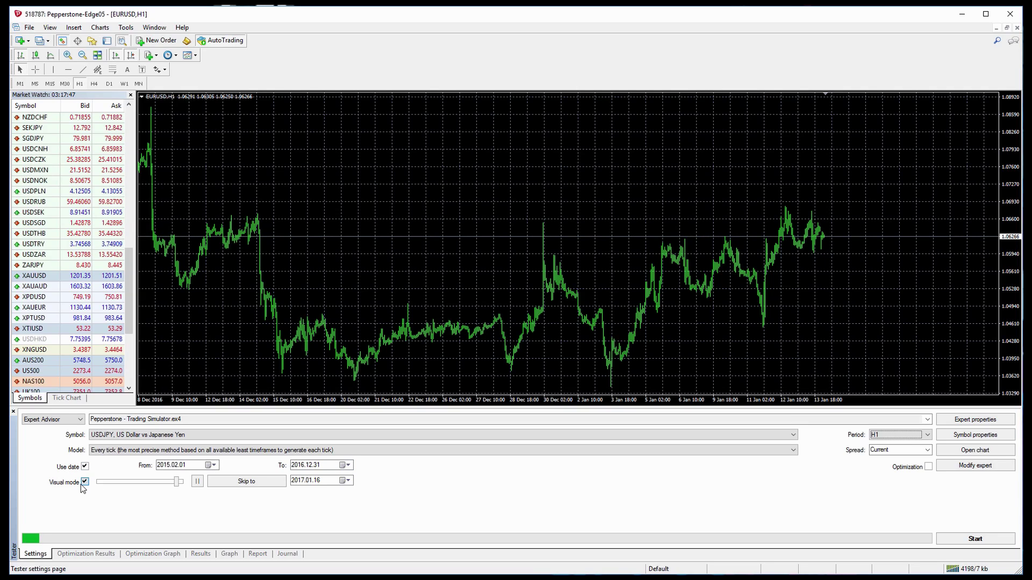
# Step: Keep the 10000 USD initial deposit in Expert properties and start the visual backtest
pyautogui.click(973, 419)
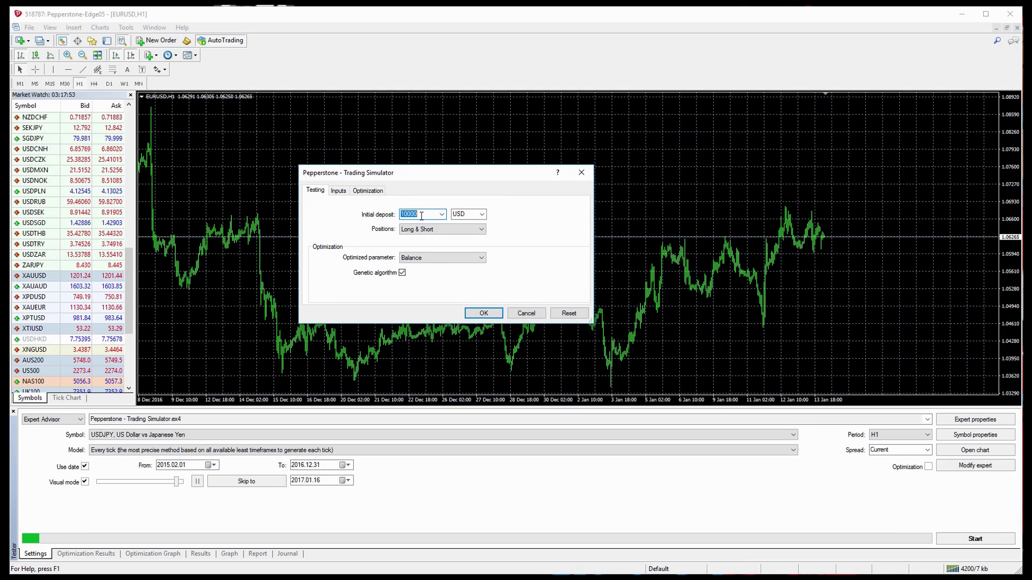
pyautogui.click(484, 315)
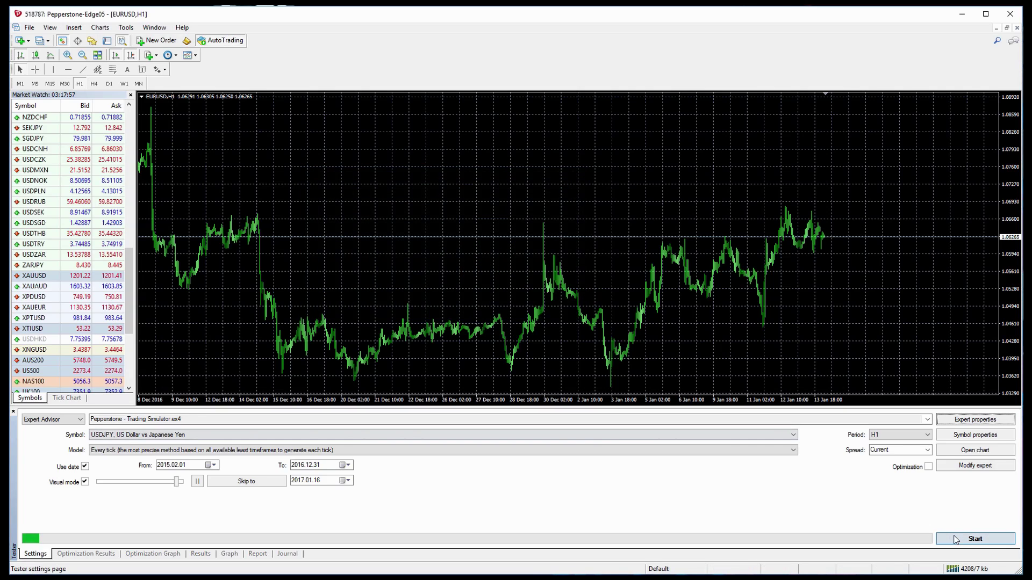
pyautogui.click(955, 539)
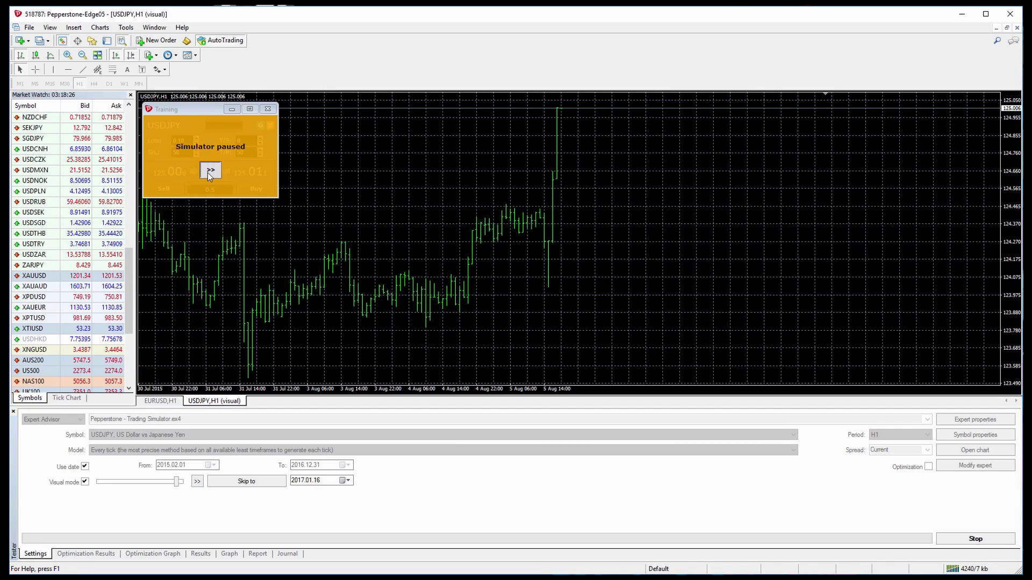
# Step: Resume the paused simulator and adjust the Visual mode replay speed
pyautogui.click(209, 173)
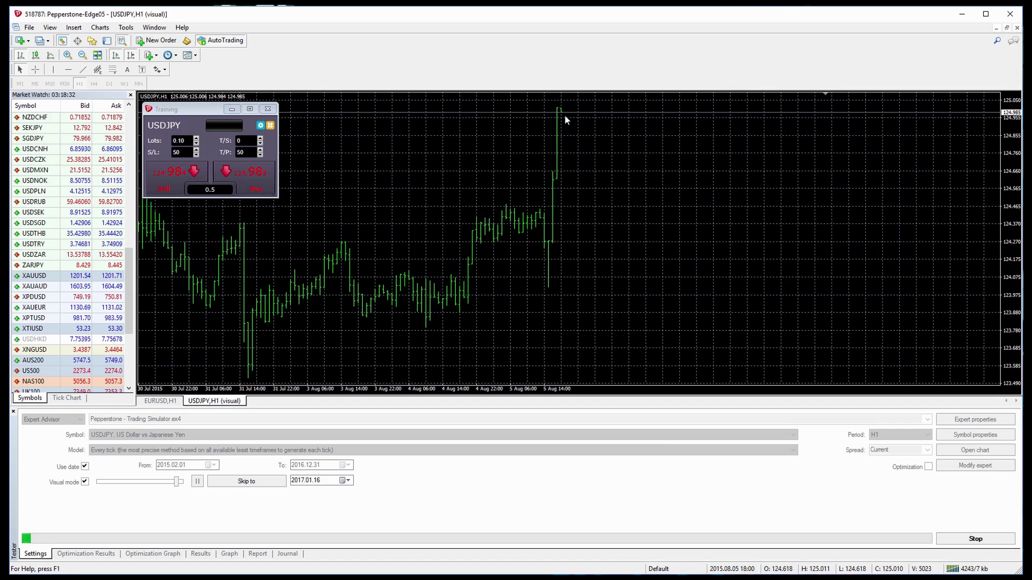
pyautogui.moveTo(561, 116)
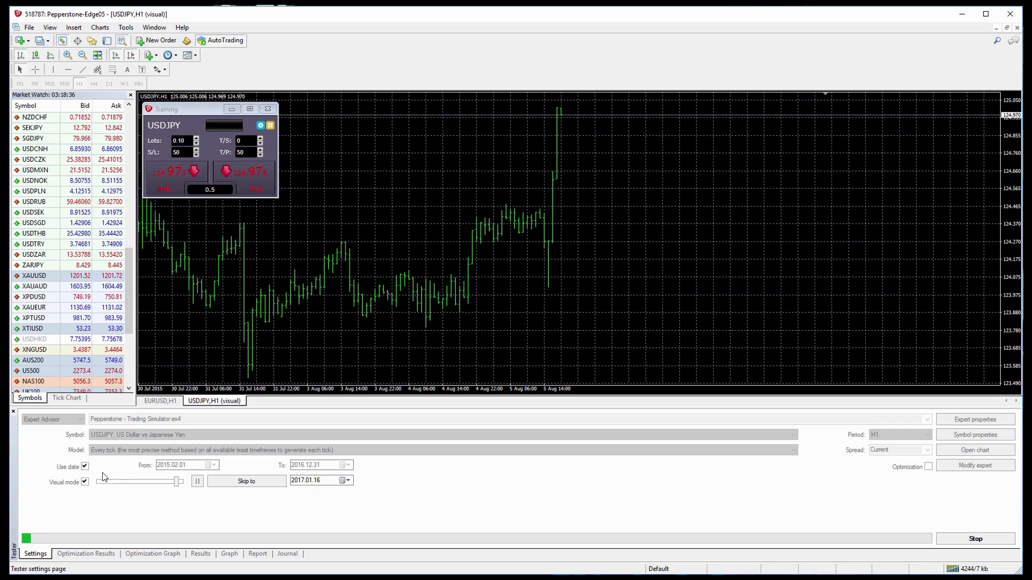
pyautogui.moveTo(177, 485)
pyautogui.mouseDown()
pyautogui.moveTo(117, 482)
pyautogui.moveTo(181, 484)
pyautogui.moveTo(171, 484)
pyautogui.mouseUp()
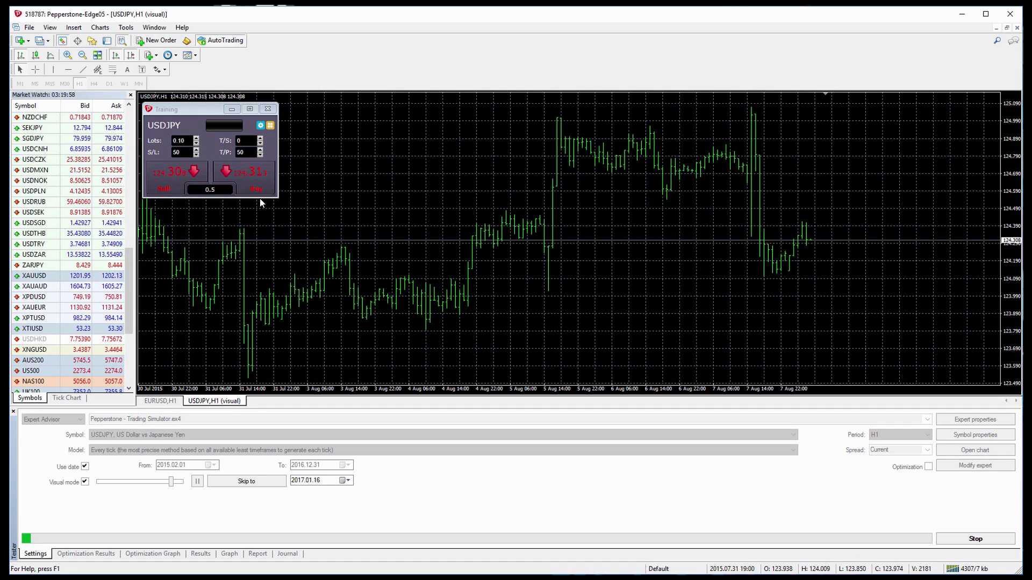
# Step: Sell 0.10 lots of USDJPY at market from the Training panel
pyautogui.click(170, 178)
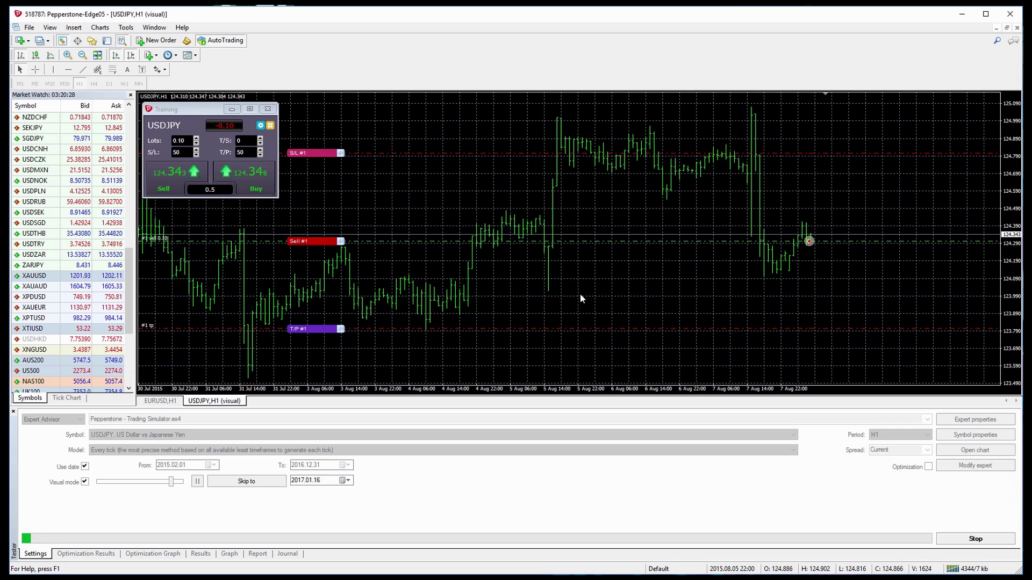
# Step: Apply the Pepperstone Template to the USDJPY chart
pyautogui.rightClick(604, 278)
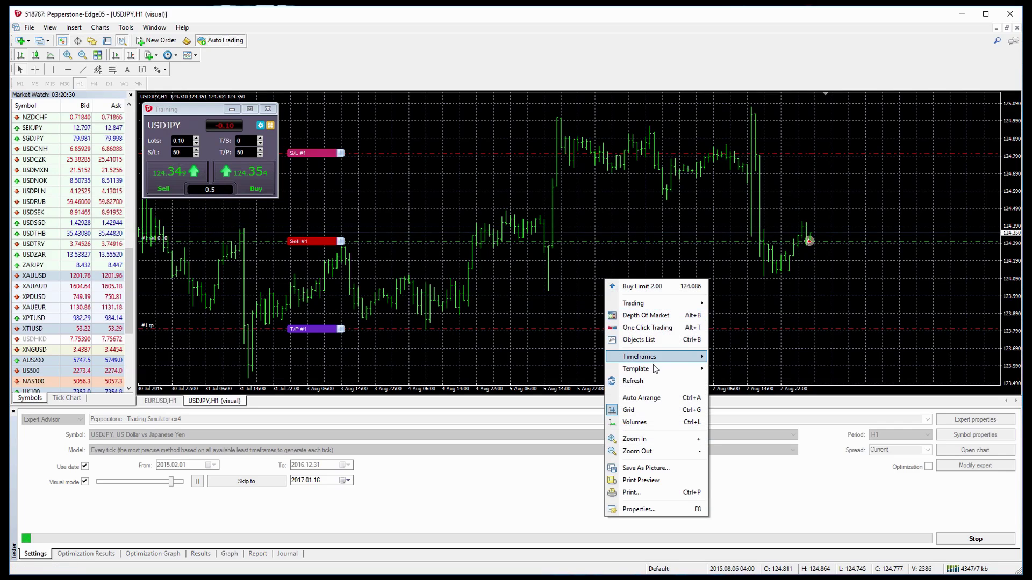
pyautogui.moveTo(655, 369)
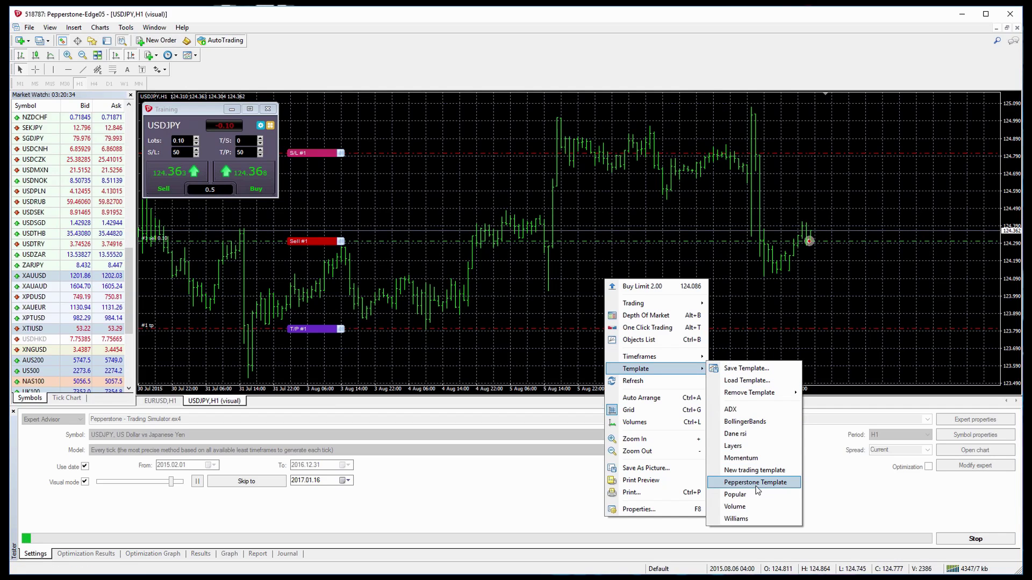
pyautogui.click(756, 483)
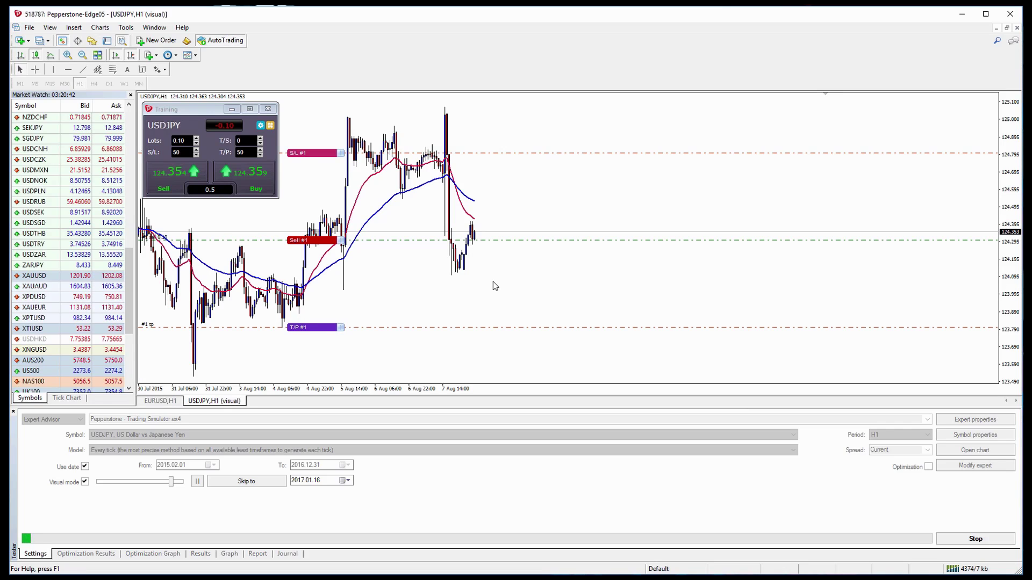
# Step: Insert a MACD oscillator with default 12, 26, 9 settings
pyautogui.click(76, 31)
pyautogui.moveTo(92, 40)
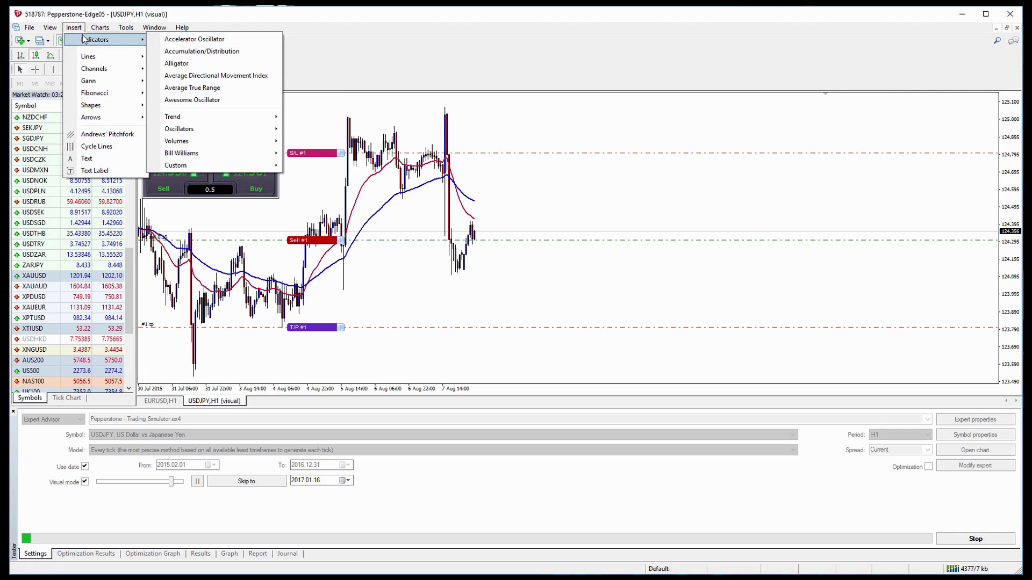
pyautogui.moveTo(221, 129)
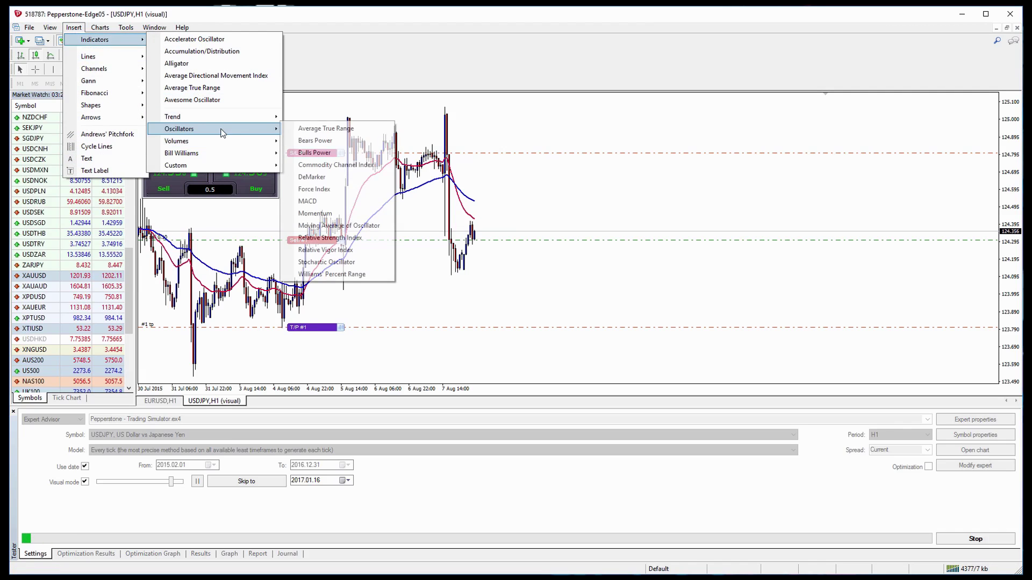
pyautogui.click(324, 202)
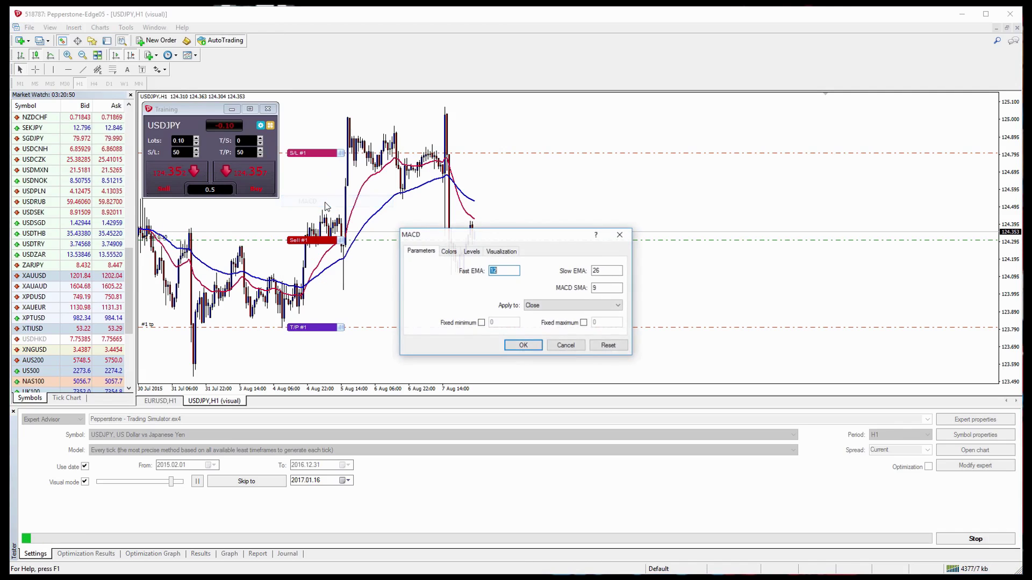
pyautogui.click(522, 345)
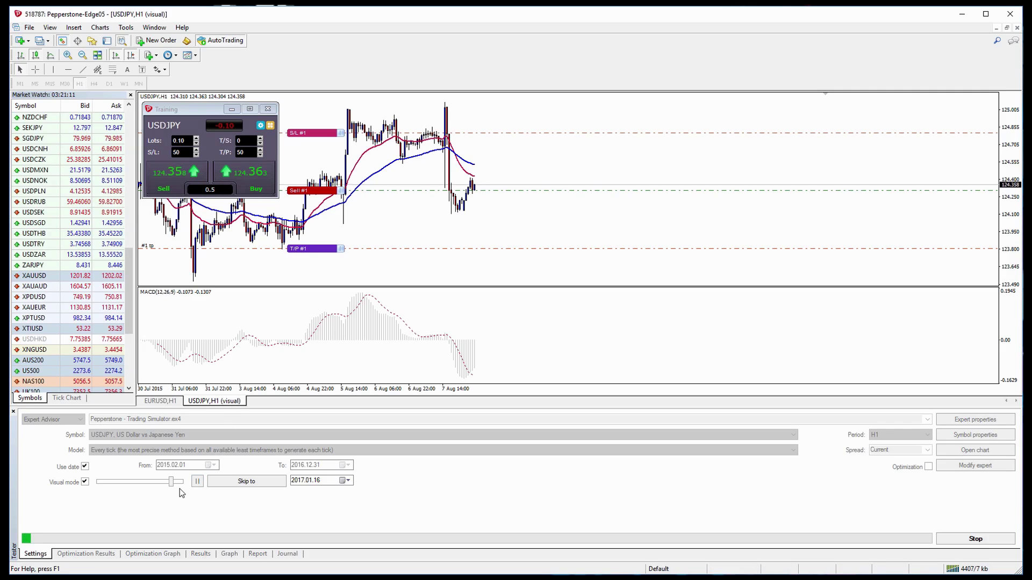
# Step: Speed up the replay, then buy 0.10 lots of USDJPY at market
pyautogui.moveTo(171, 482); pyautogui.dragTo(177, 482)
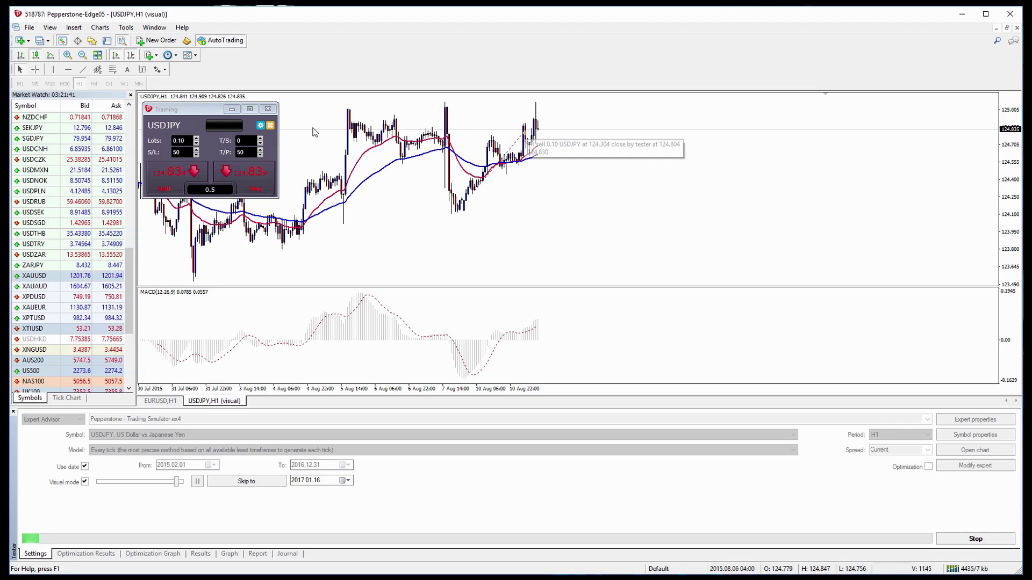
pyautogui.click(246, 180)
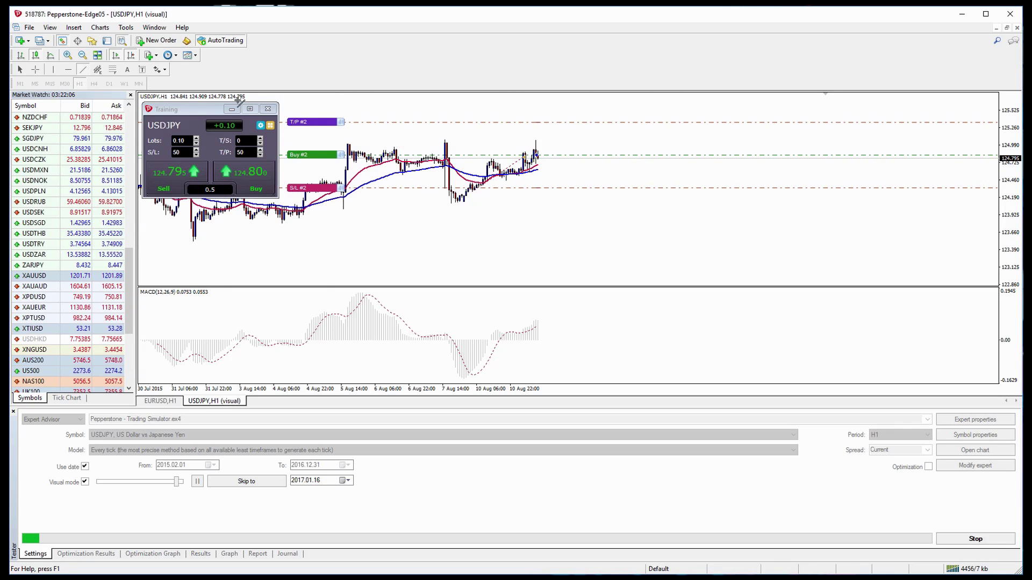
# Step: Draw a downward trendline and make it a Smart-Line taking profit on 30% of ticket #2
pyautogui.moveTo(516, 114)
pyautogui.mouseDown()
pyautogui.moveTo(600, 172)
pyautogui.moveTo(636, 176)
pyautogui.mouseUp()
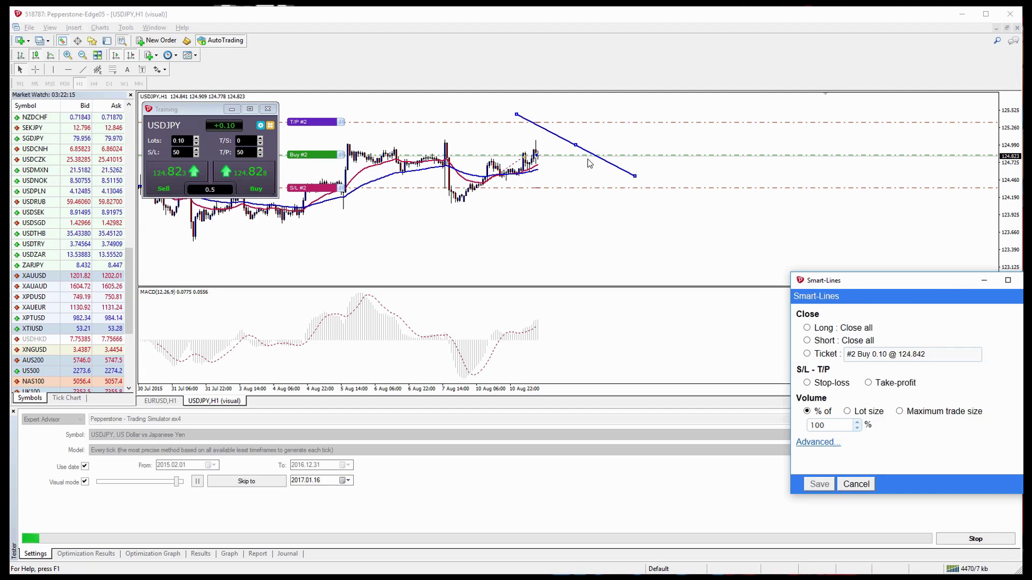
pyautogui.moveTo(828, 289); pyautogui.dragTo(603, 205)
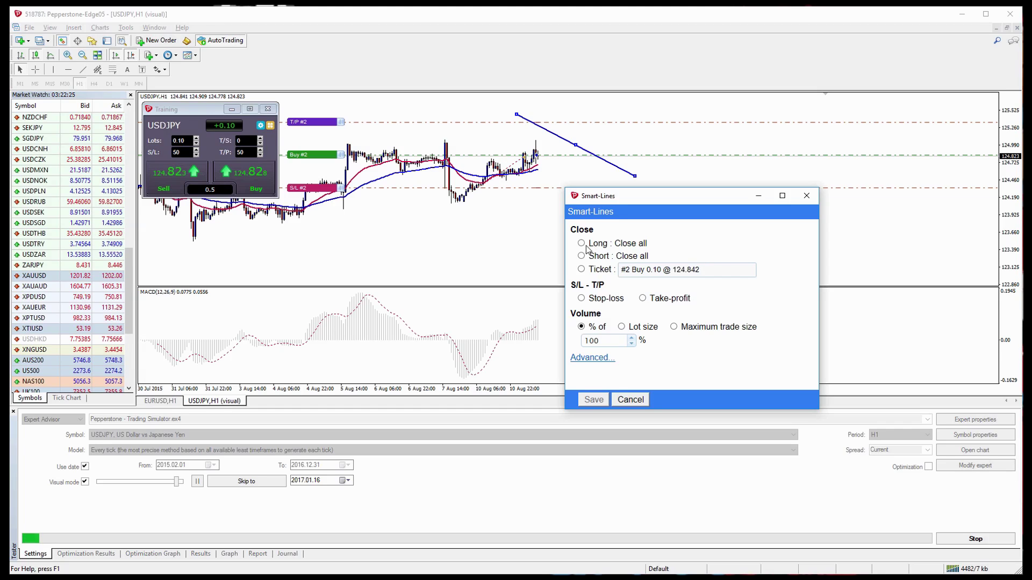
pyautogui.click(644, 299)
pyautogui.click(630, 344)
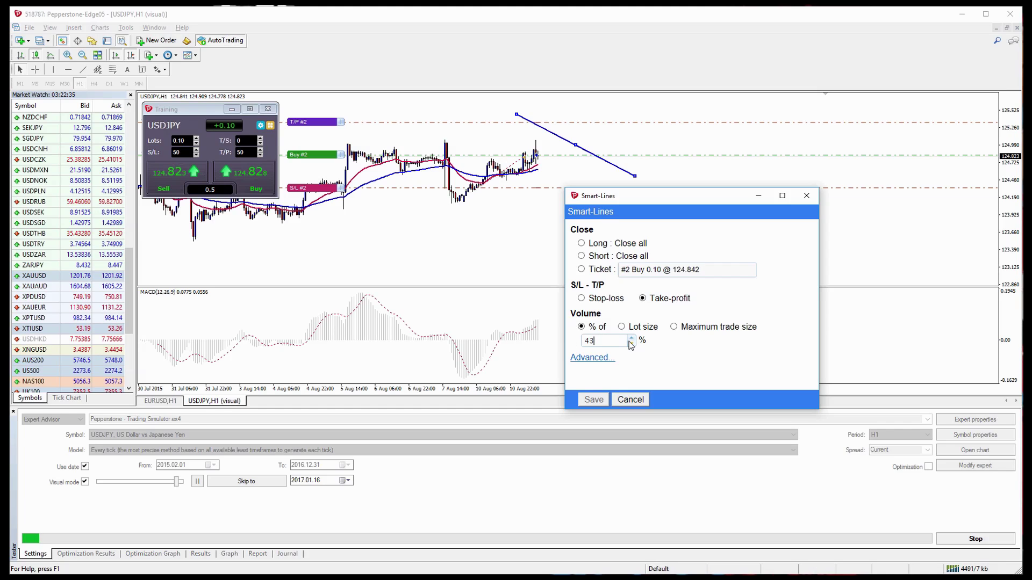
pyautogui.click(631, 344)
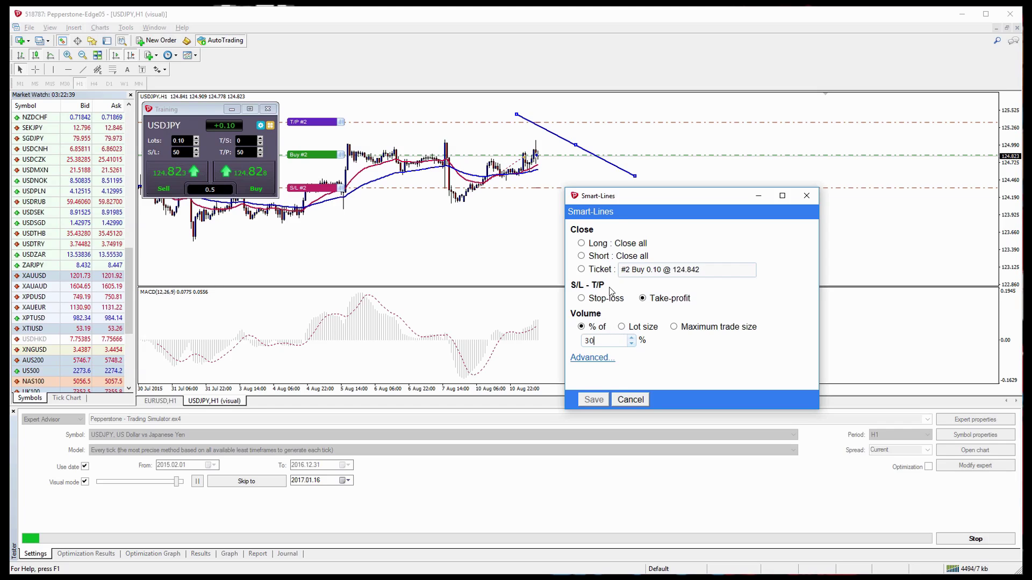
pyautogui.click(581, 269)
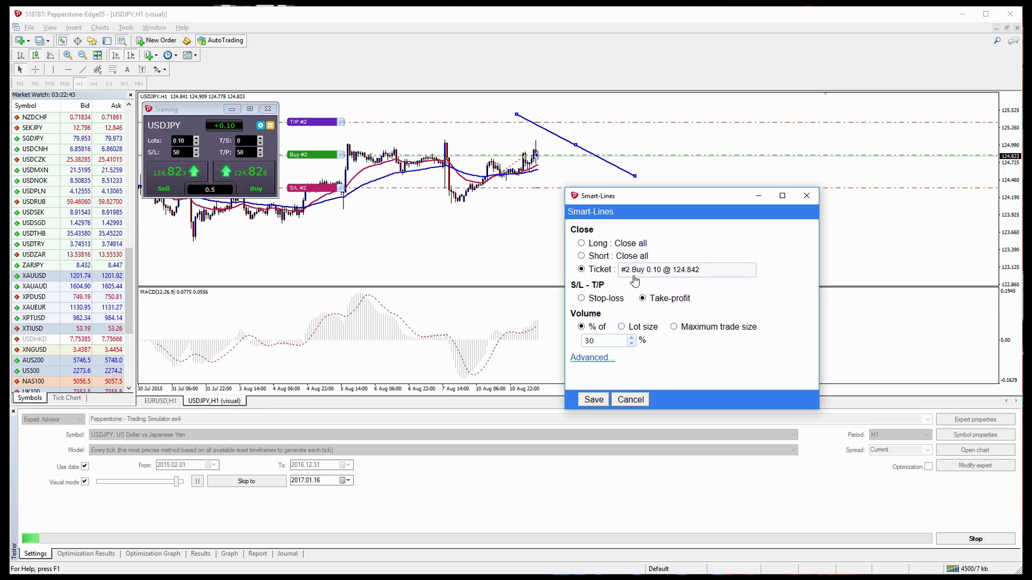
pyautogui.click(593, 401)
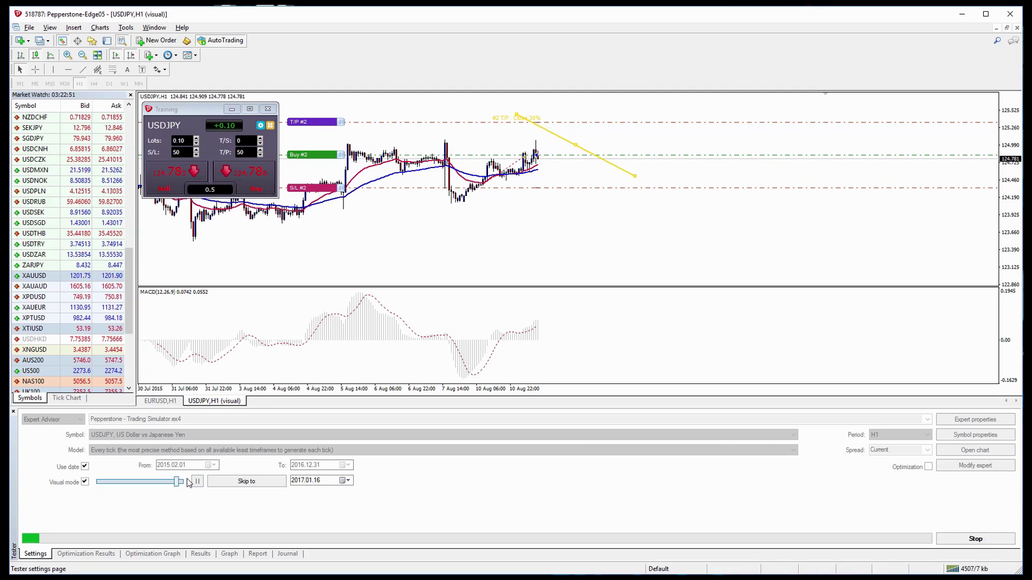
# Step: Nudge the Visual mode speed slider slightly faster
pyautogui.moveTo(177, 482); pyautogui.dragTo(180, 488)
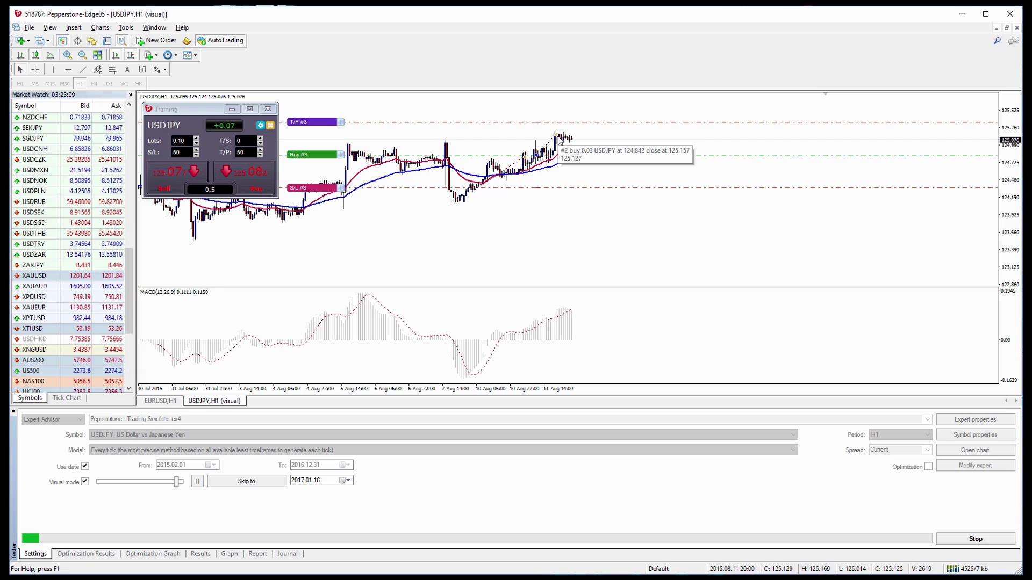
# Step: Place a vertical Smart-Line at the 07:00 bar closing all longs, then run replay at maximum speed
pyautogui.click(53, 70)
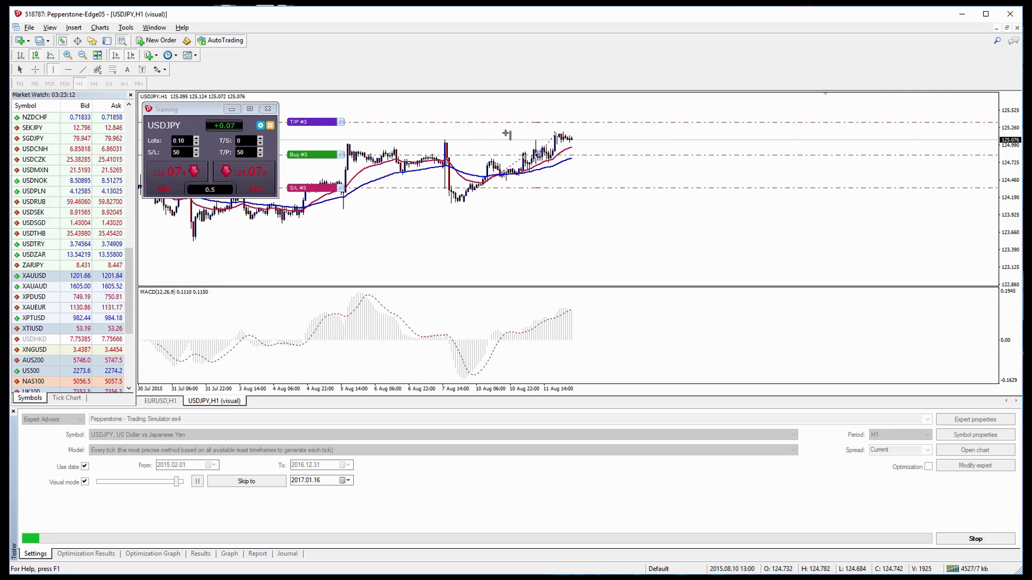
pyautogui.click(579, 153)
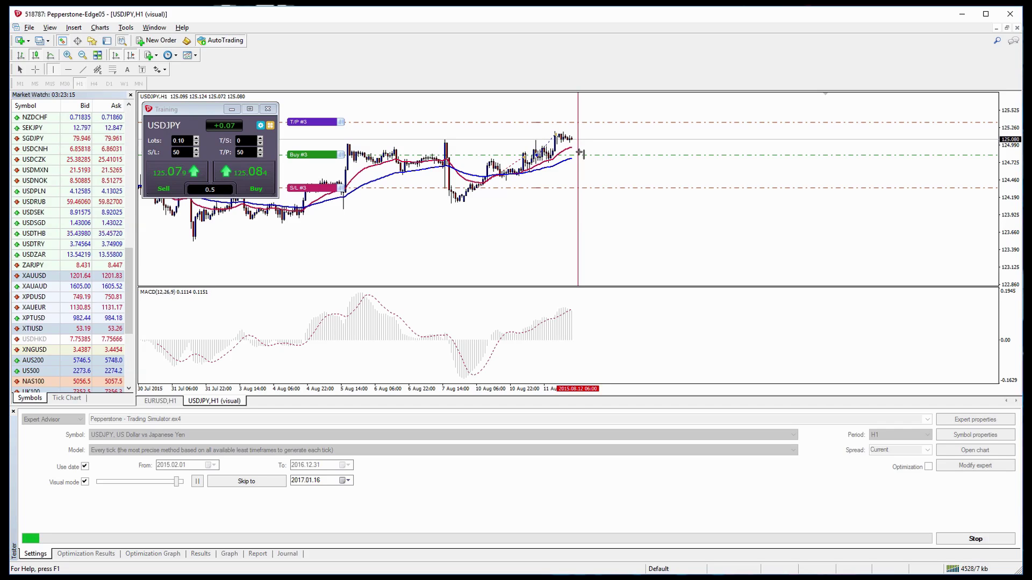
pyautogui.moveTo(578, 153); pyautogui.dragTo(581, 154)
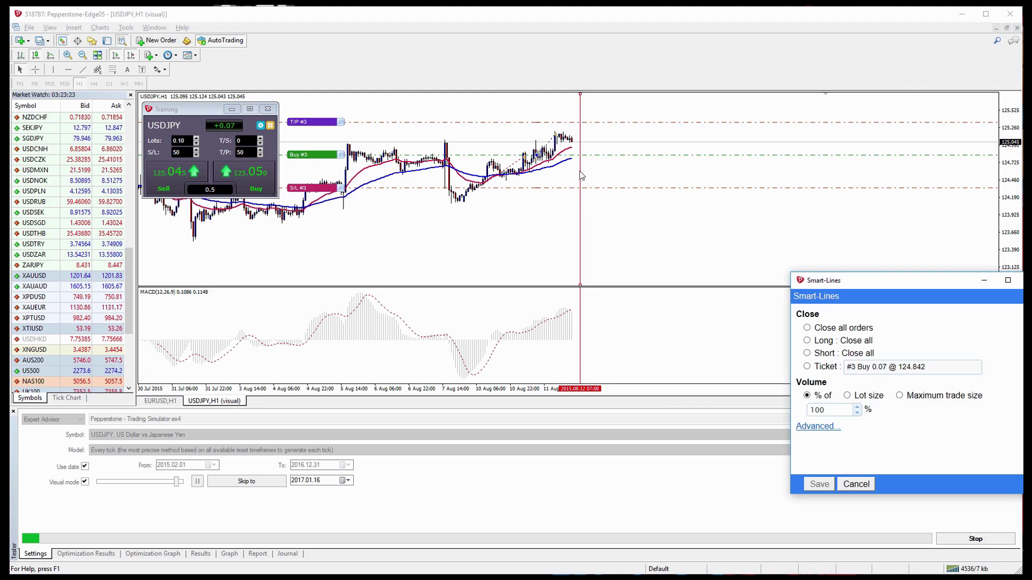
pyautogui.moveTo(841, 280); pyautogui.dragTo(696, 204)
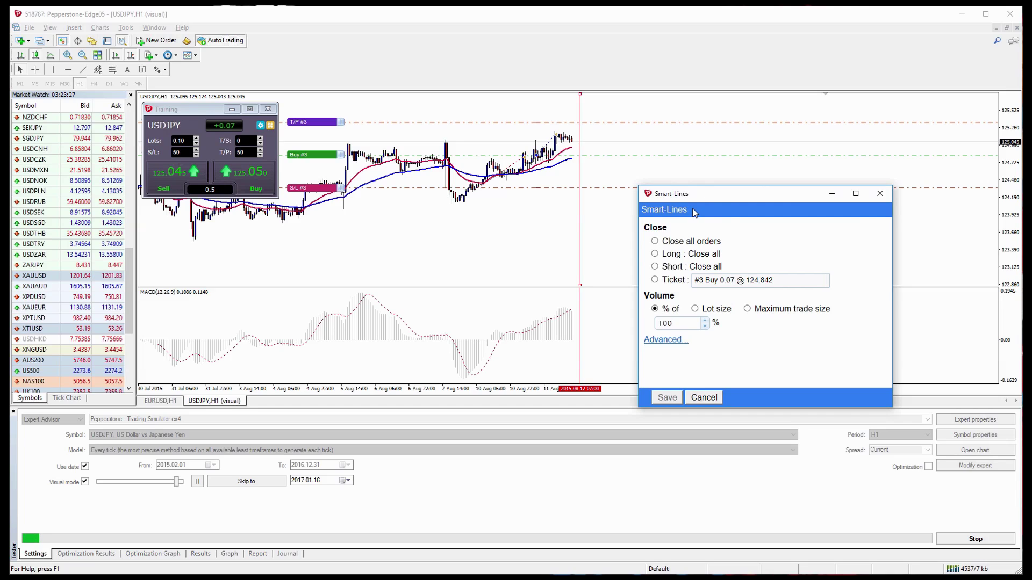
pyautogui.click(656, 280)
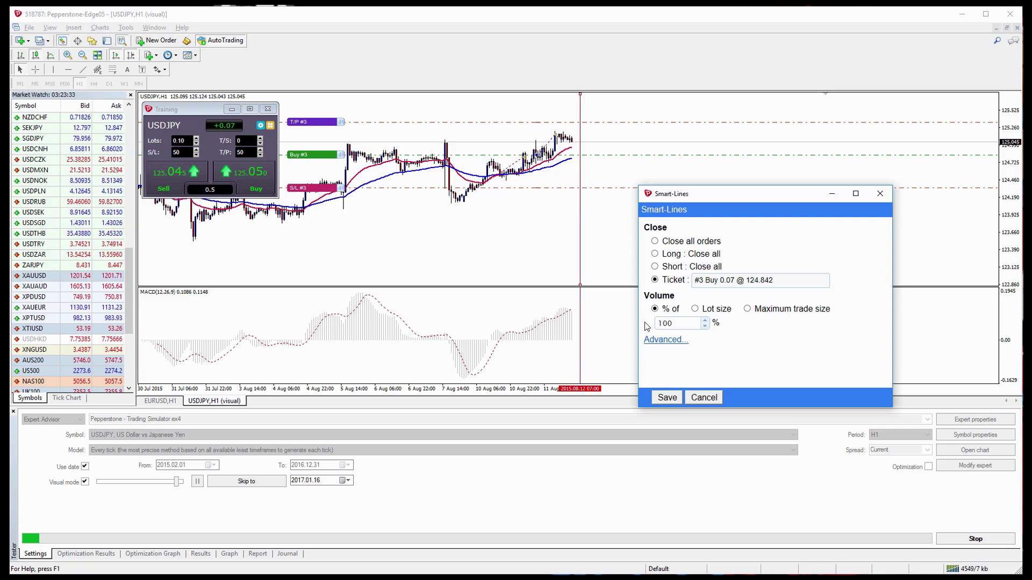
pyautogui.click(655, 253)
pyautogui.click(656, 402)
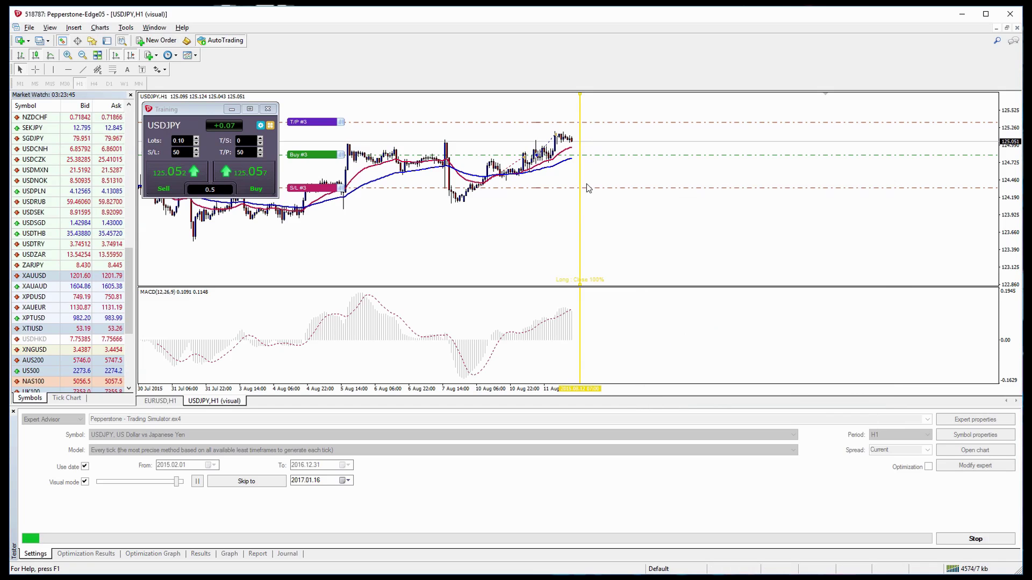
pyautogui.moveTo(177, 482); pyautogui.dragTo(177, 483)
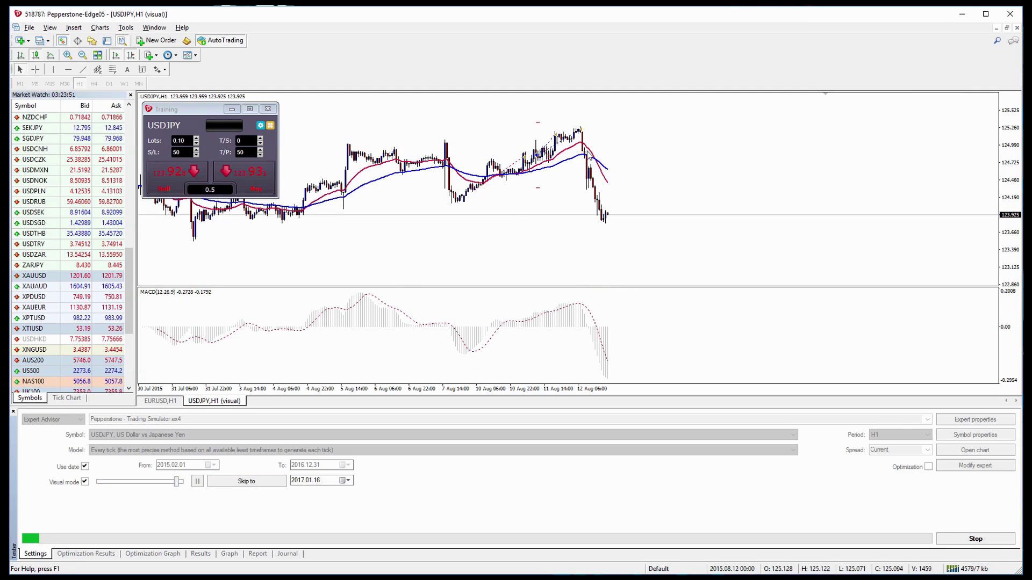
pyautogui.moveTo(580, 130)
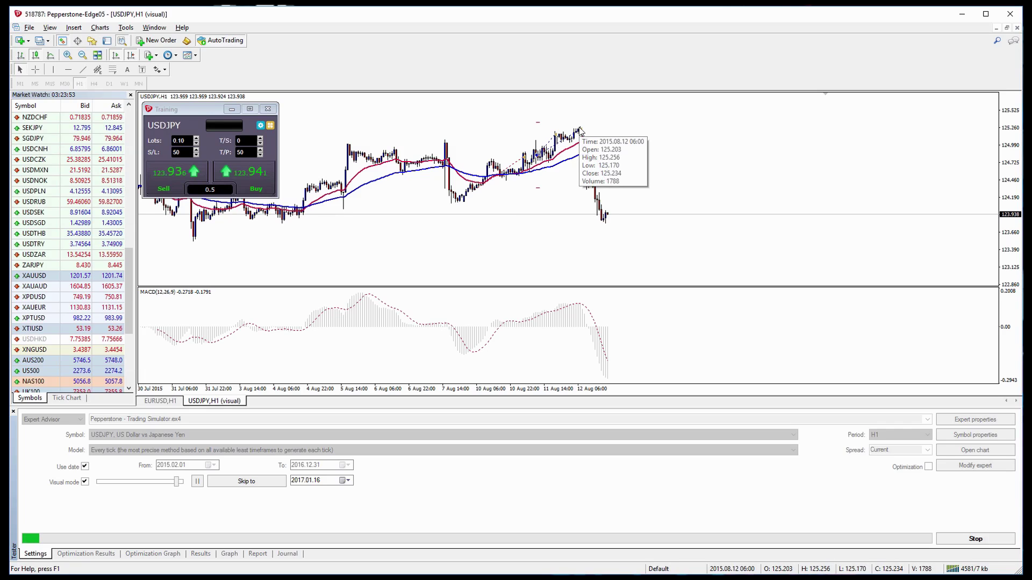
# Step: Configure a new Buy order sized at 1% of equity with 50-pip stop-loss and take-profit
pyautogui.click(271, 127)
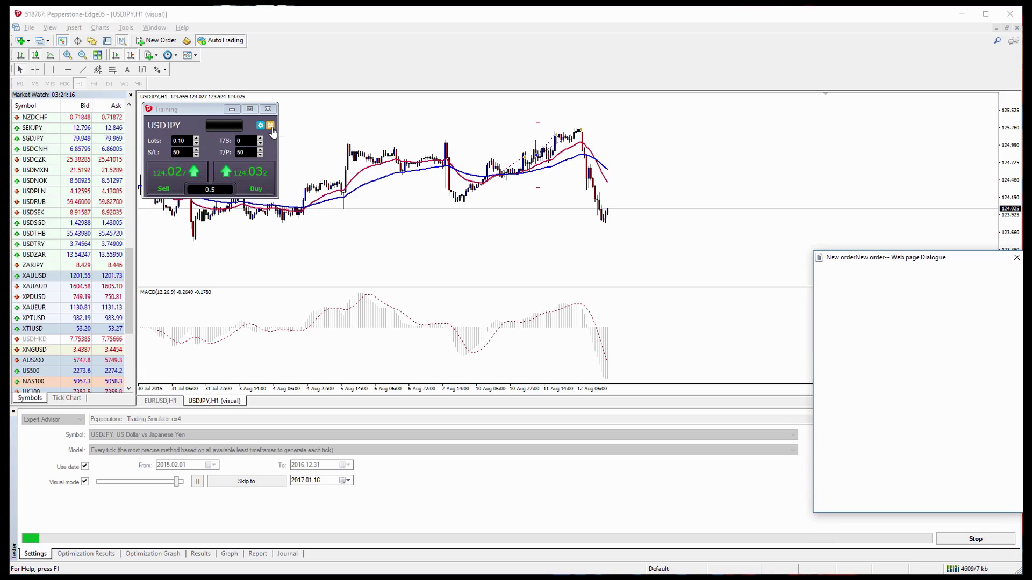
pyautogui.moveTo(936, 259); pyautogui.dragTo(606, 159)
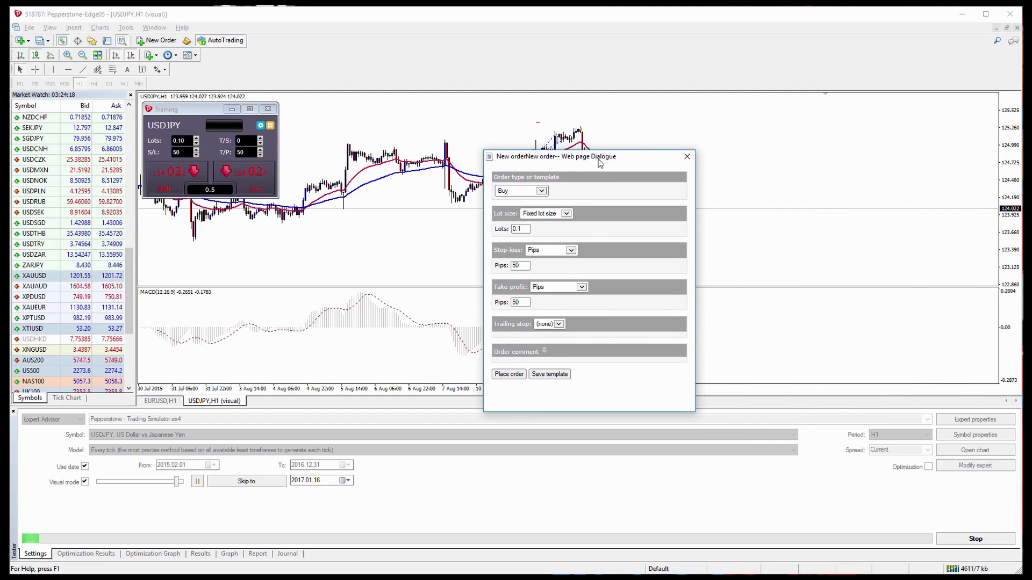
pyautogui.click(542, 191)
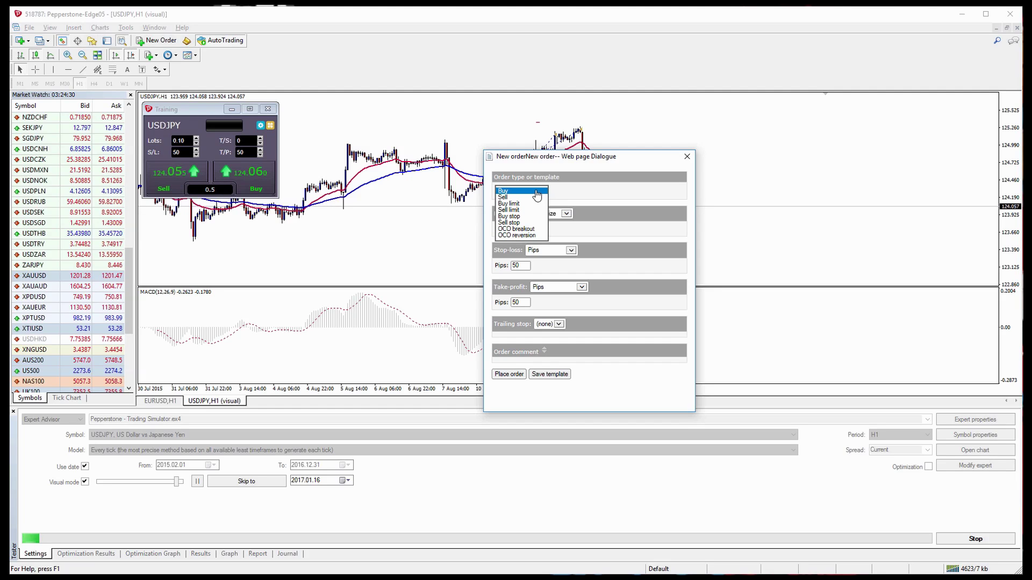
pyautogui.click(532, 191)
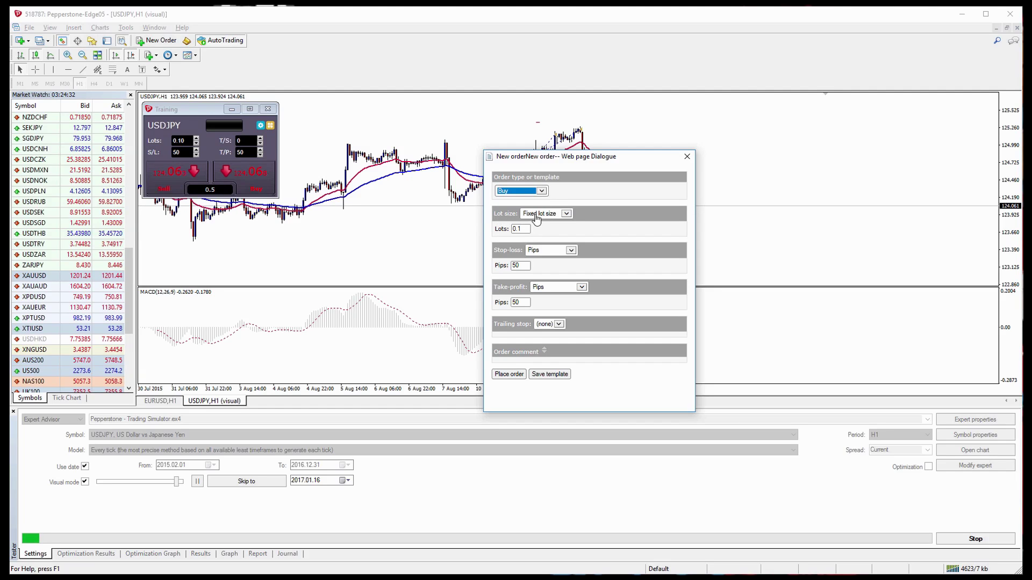
pyautogui.click(559, 214)
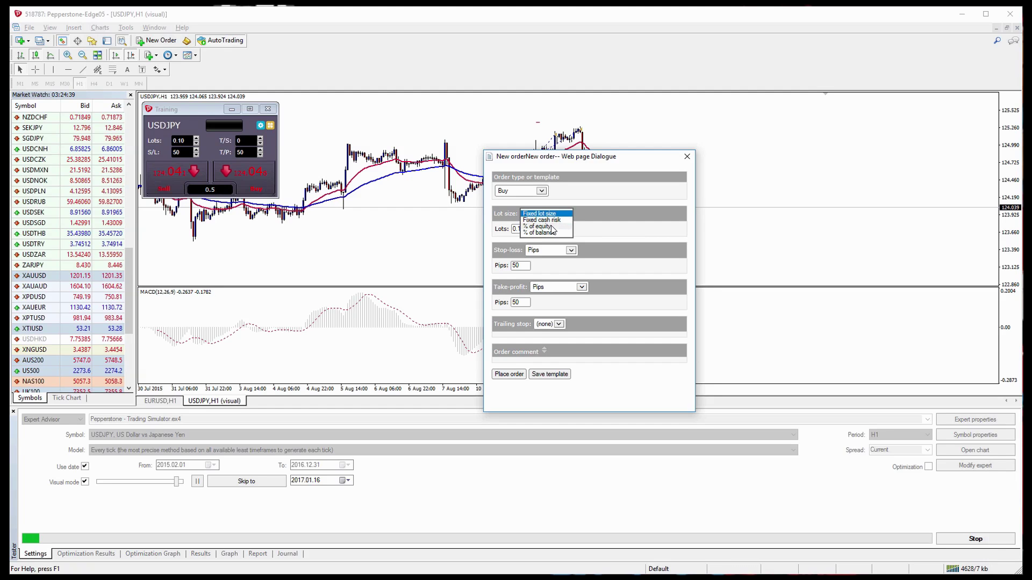
pyautogui.click(543, 226)
pyautogui.click(540, 236)
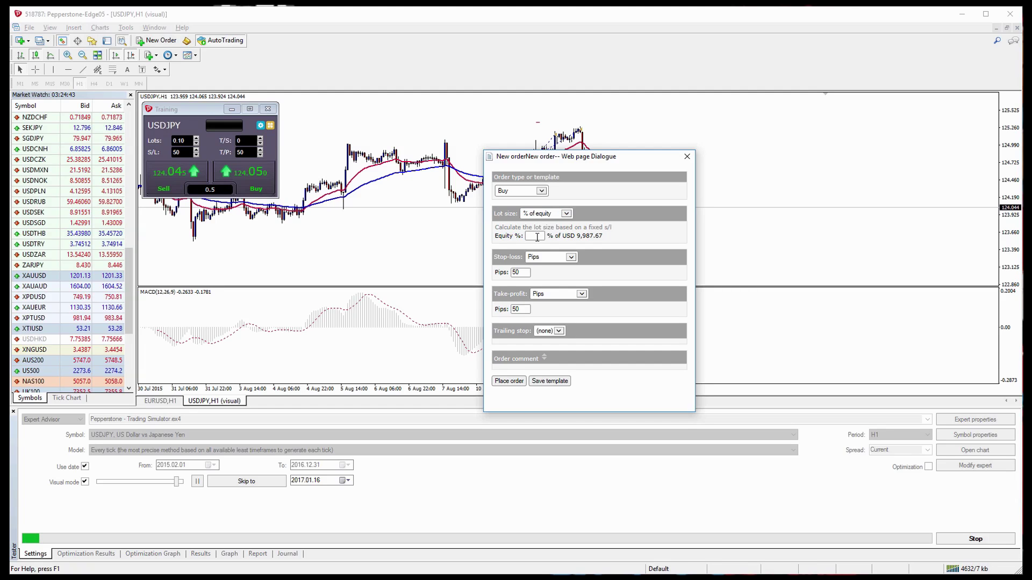
pyautogui.write('1')
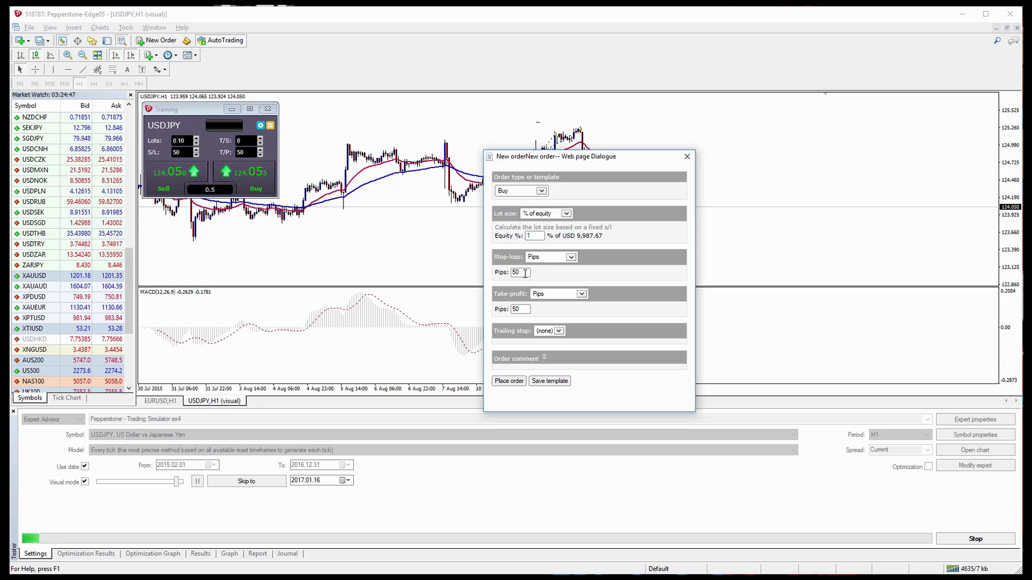
pyautogui.click(546, 258)
pyautogui.click(509, 270)
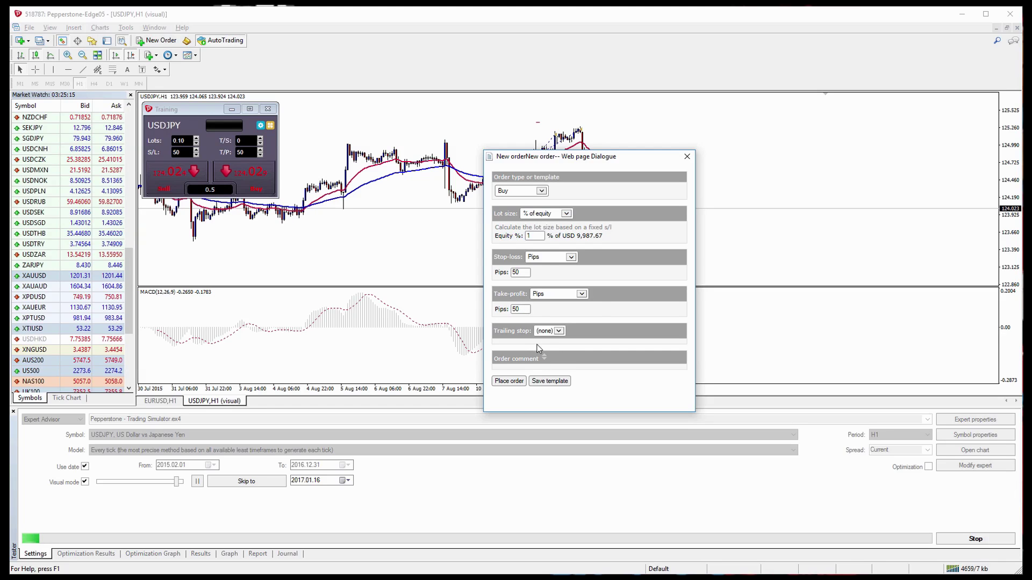
# Step: Save the current order settings as a template named 'pepperstone'
pyautogui.click(547, 383)
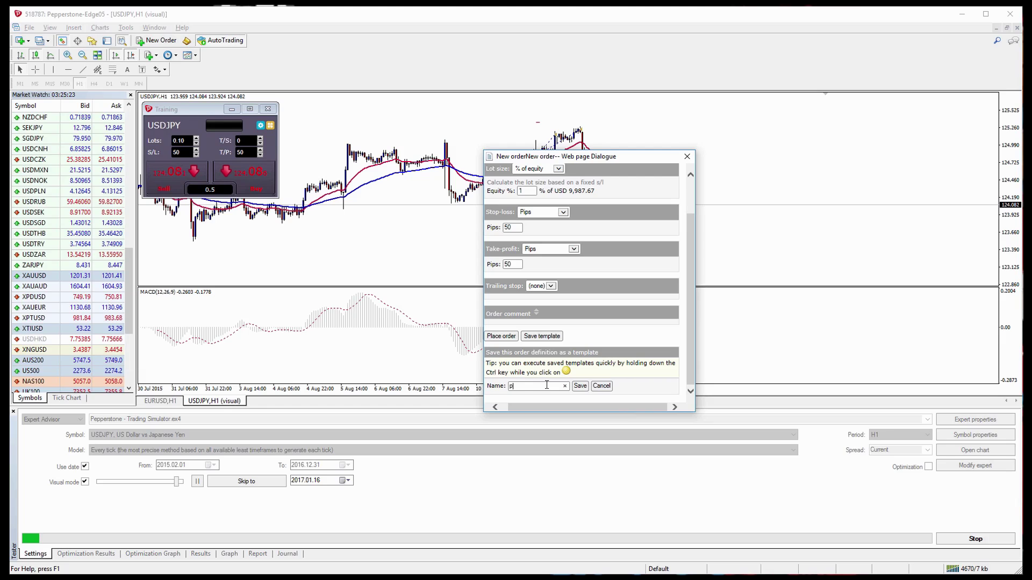
pyautogui.write('pepperstone')
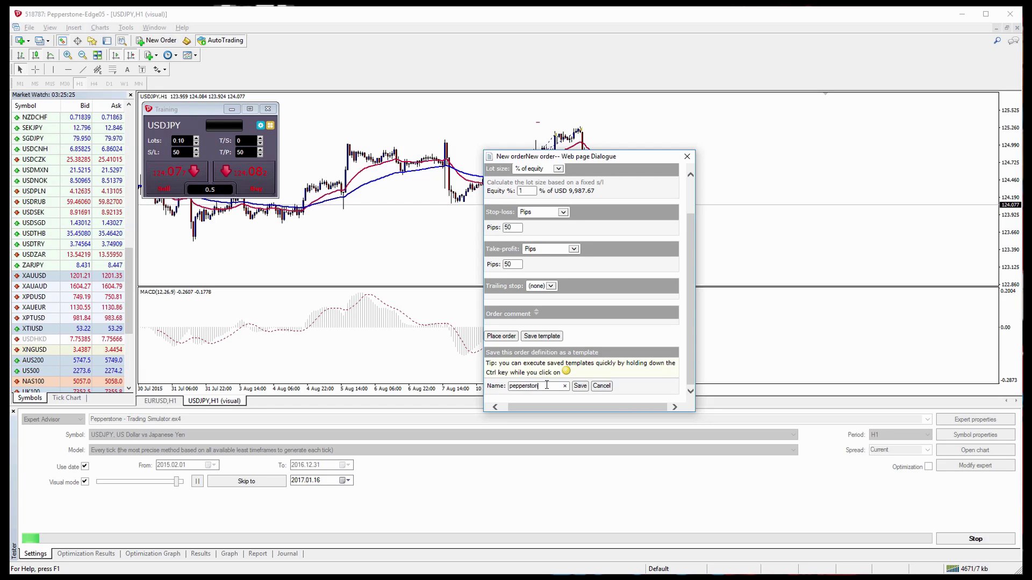
pyautogui.click(579, 388)
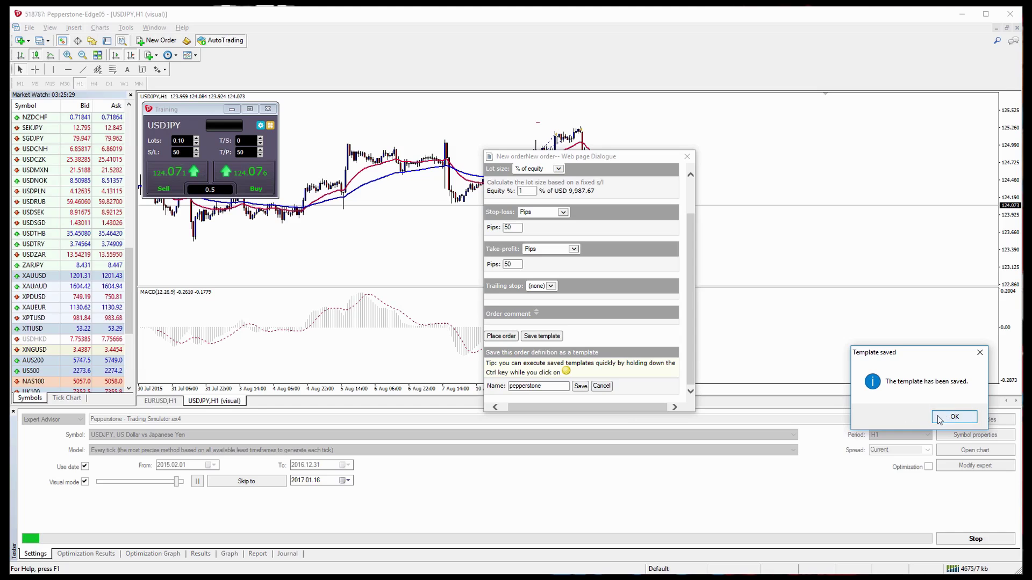
pyautogui.click(954, 417)
# Step: Open USDJPY buy order #4 from the pepperstone order template
pyautogui.click(684, 158)
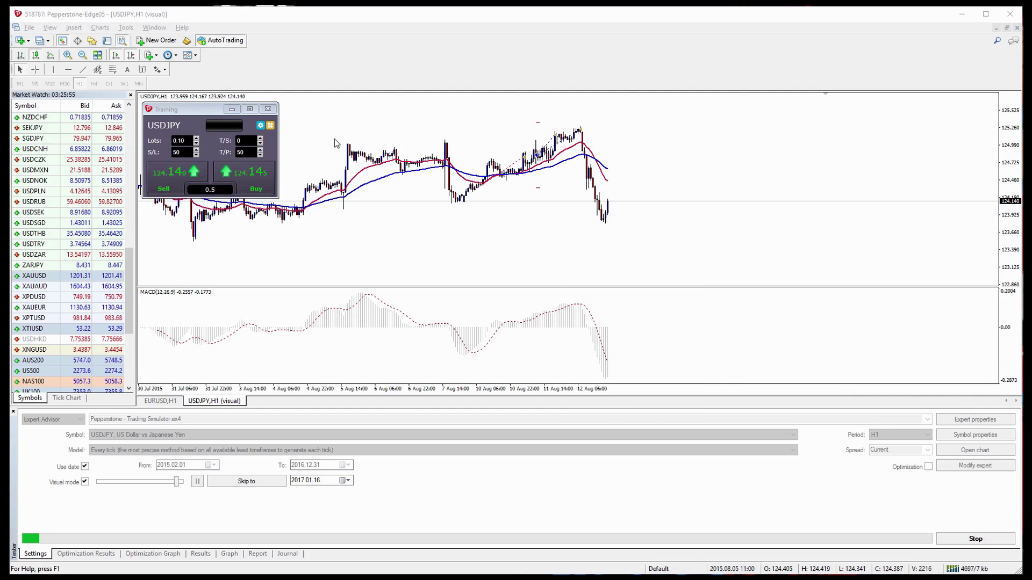
pyautogui.click(271, 127)
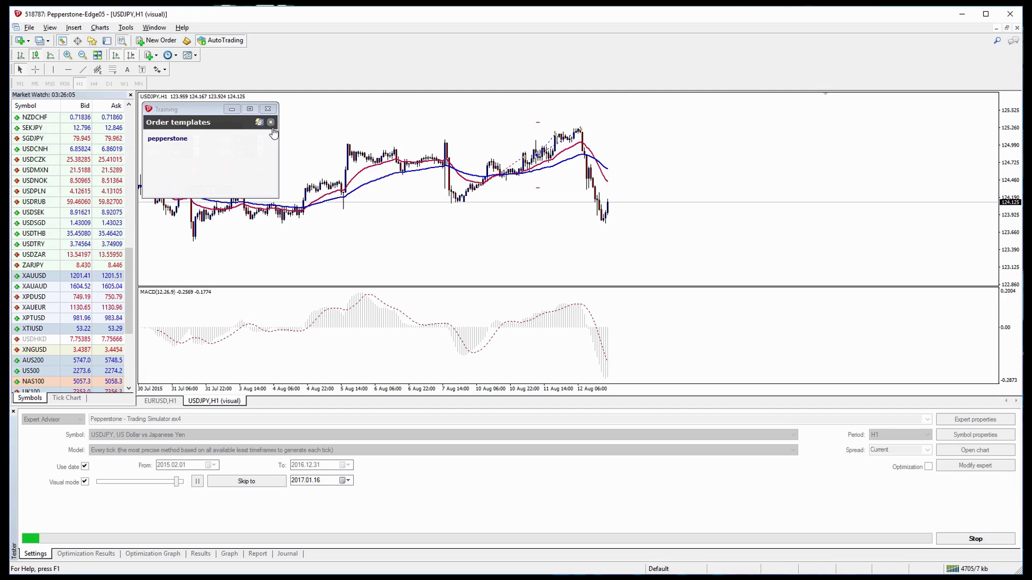
pyautogui.click(168, 140)
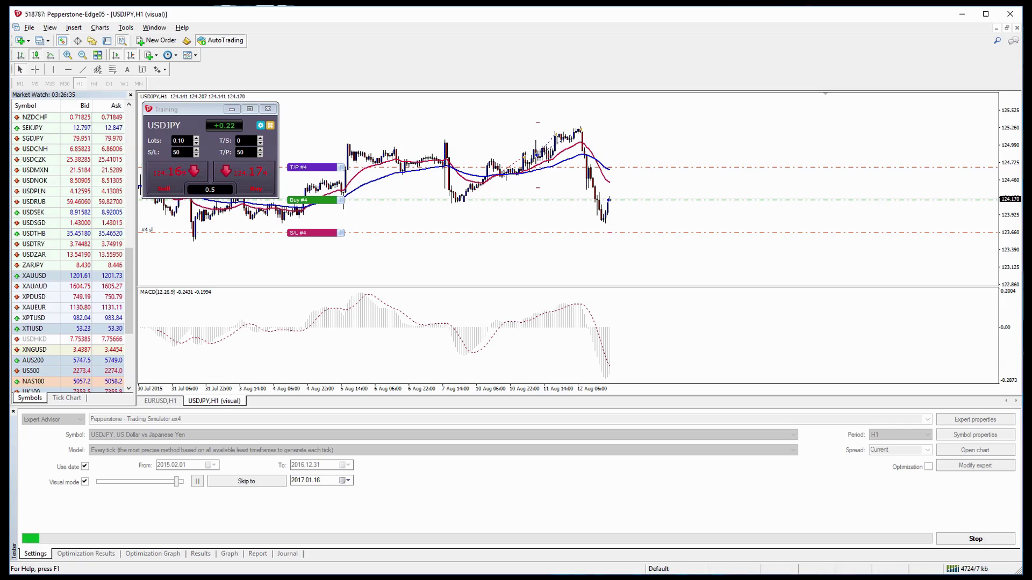
# Step: Stop the backtest at -14.40 net profit and load its results into FX Blue
pyautogui.click(971, 542)
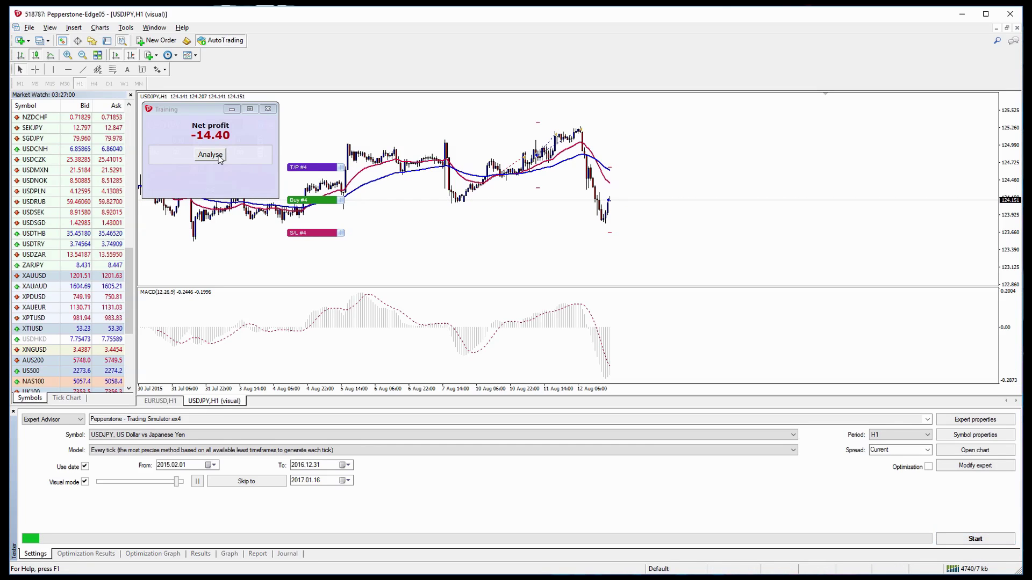
pyautogui.click(210, 155)
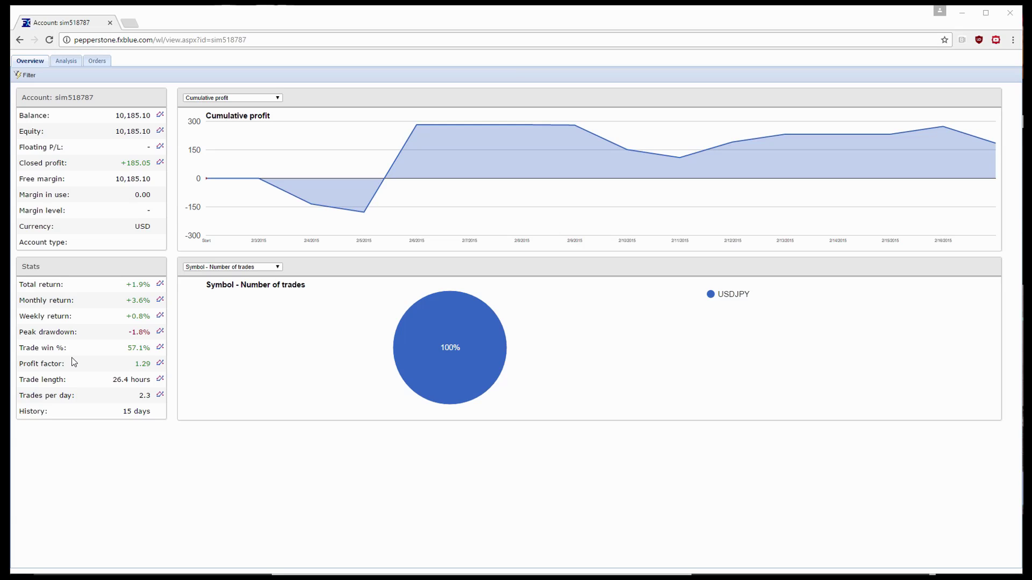
# Step: Switch the overview's top chart from Cumulative profit to Pips - Weekly
pyautogui.click(279, 98)
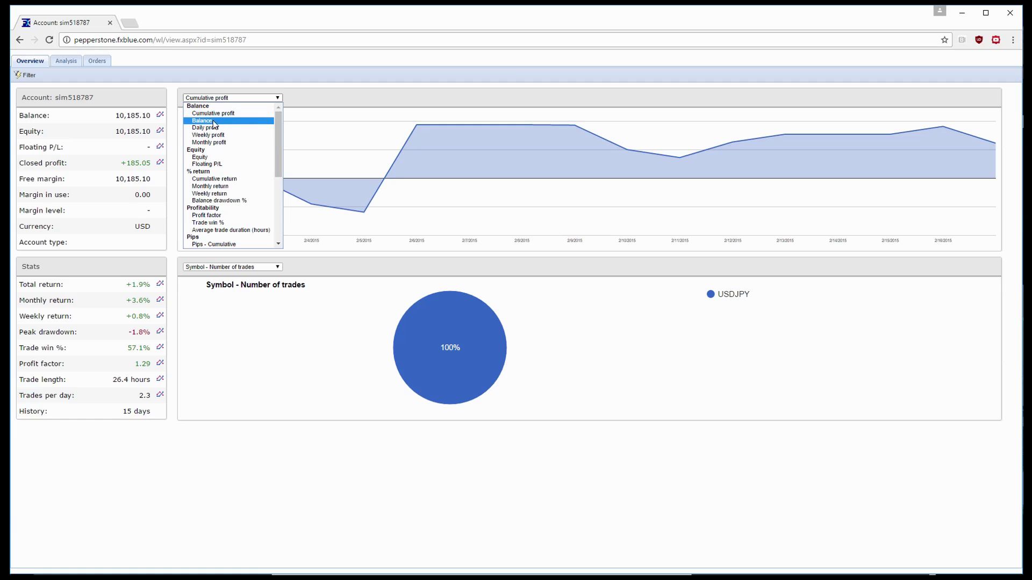
pyautogui.scroll(-1, 274, 135)
pyautogui.scroll(-1, 271, 156)
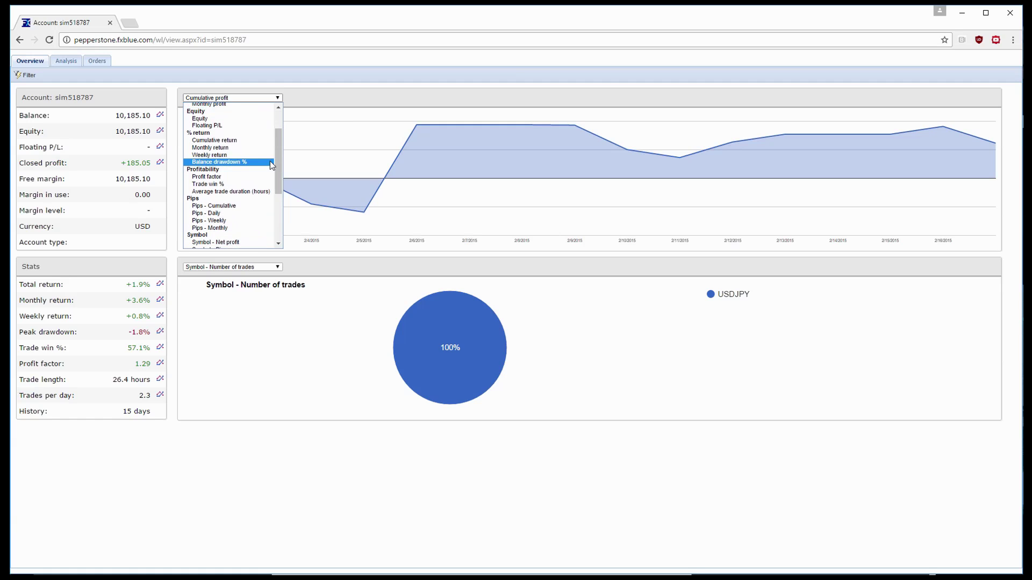
pyautogui.moveTo(278, 143); pyautogui.dragTo(267, 172)
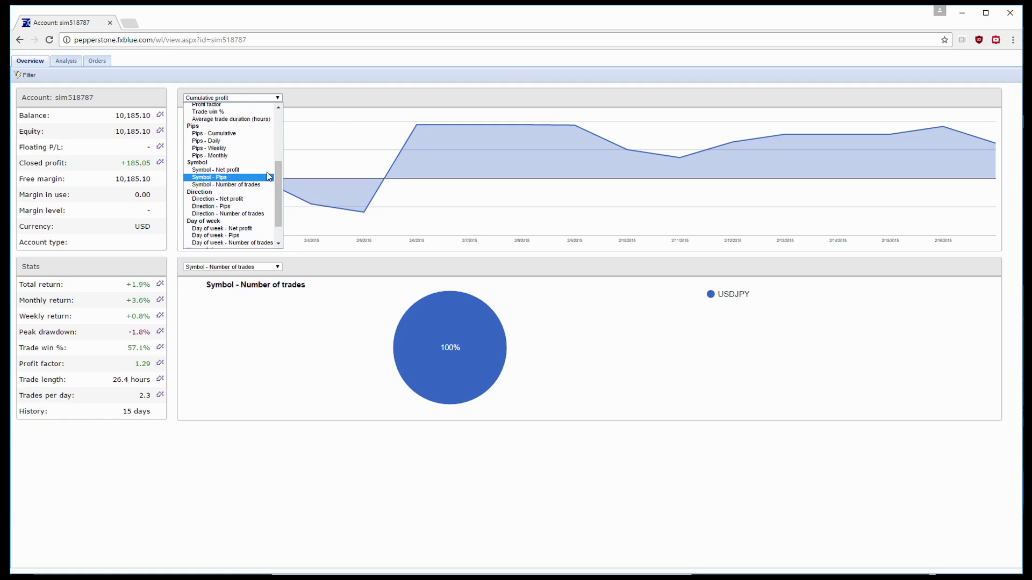
pyautogui.click(217, 149)
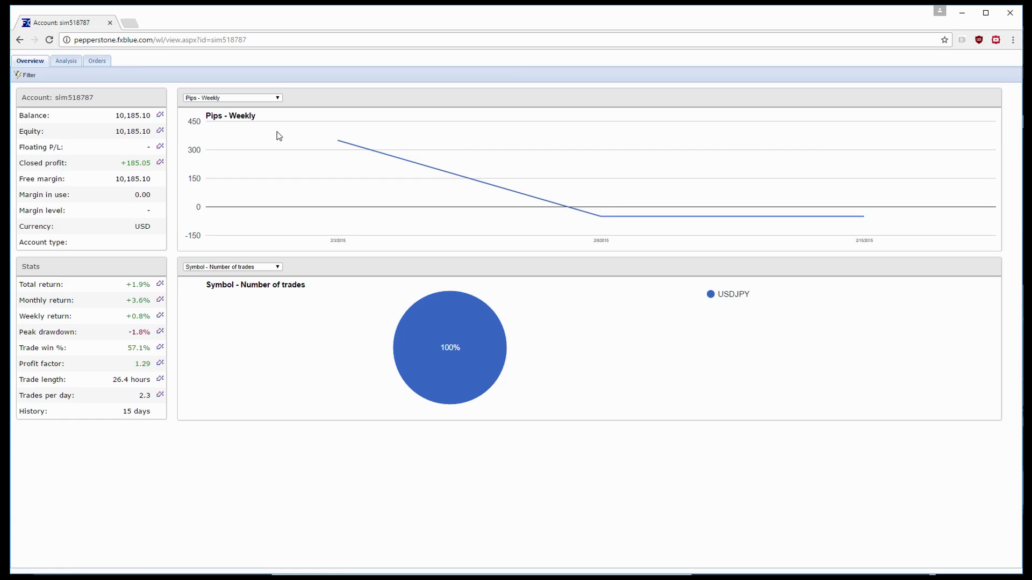
# Step: Show the Orders list of closed USDJPY trades, checking the date-range filter without applying it
pyautogui.click(105, 65)
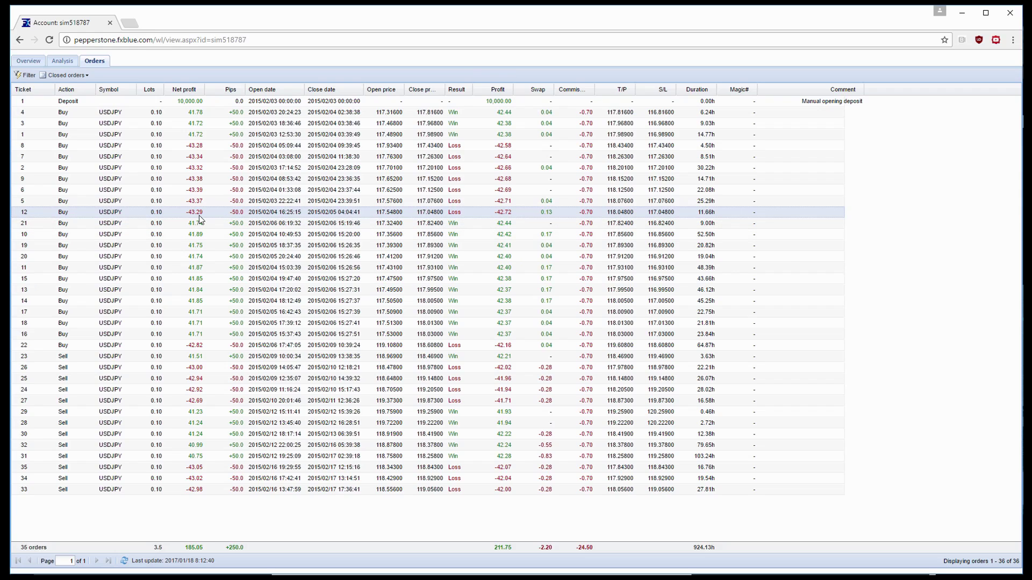
pyautogui.click(27, 78)
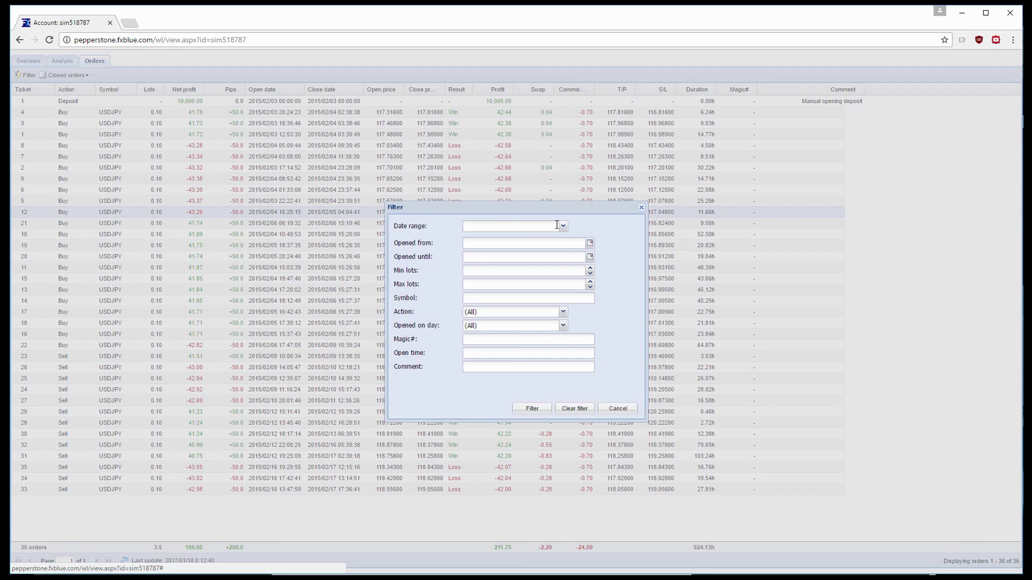
pyautogui.click(557, 225)
pyautogui.click(595, 229)
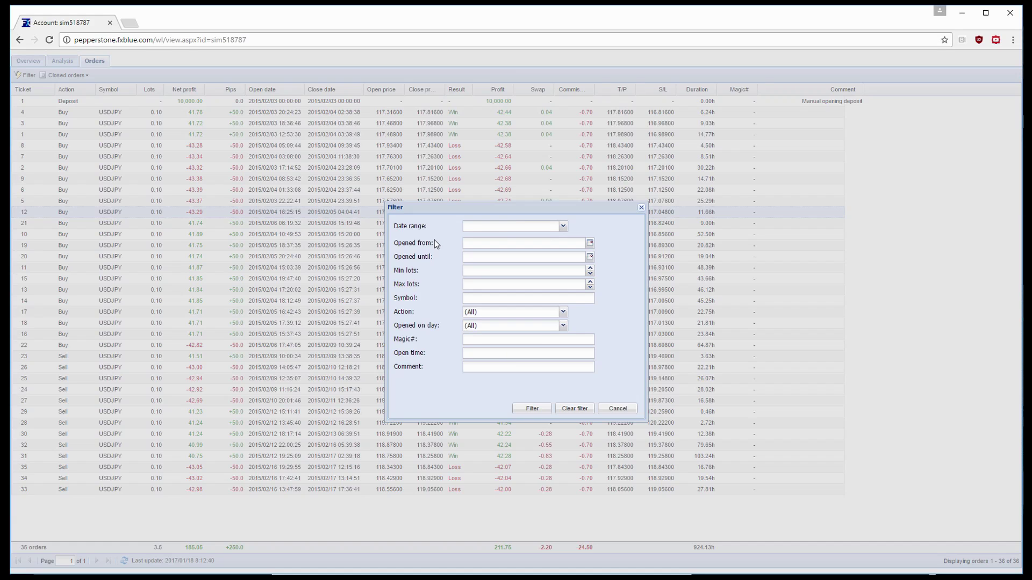
pyautogui.press('Escape')
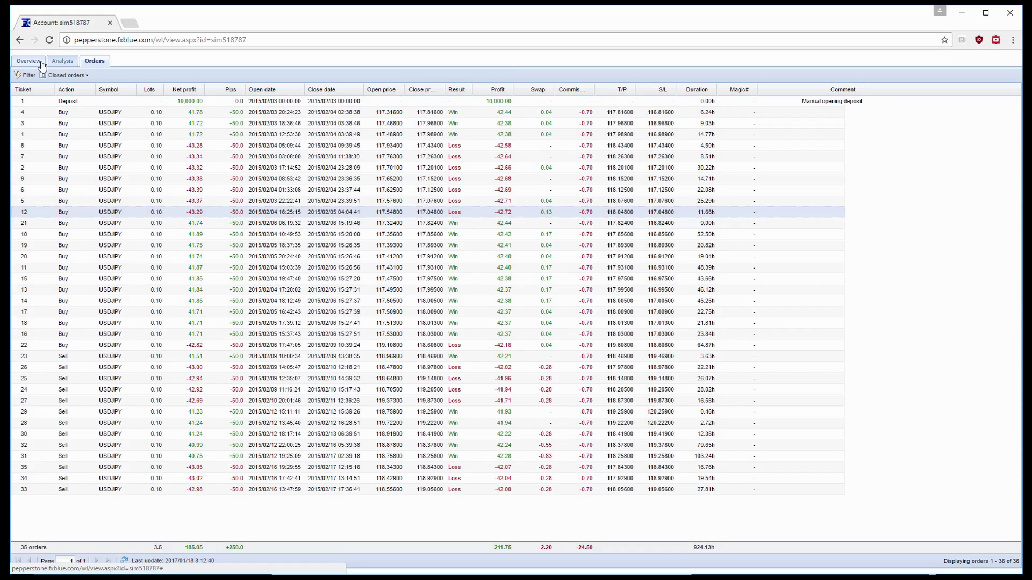